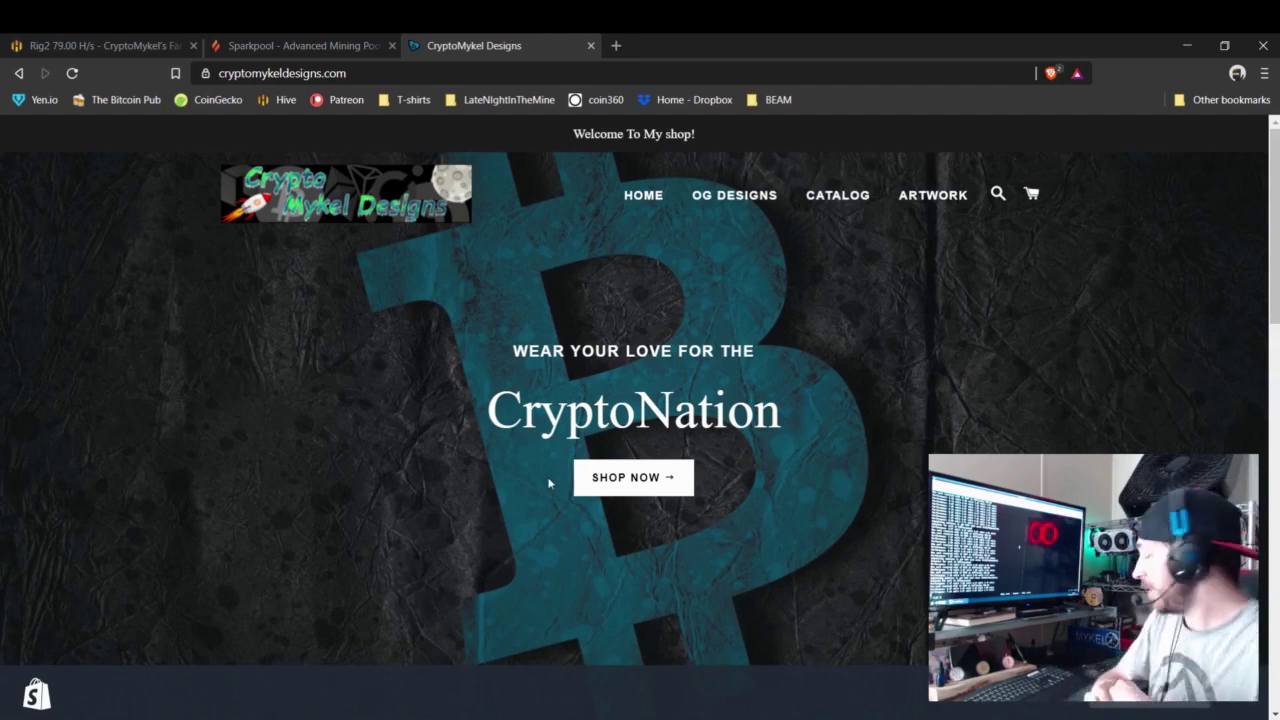
Step: Look through the CryptoMykel Designs shop page down to its footer links, and close its browser tab
scroll(558, 495, "down", 5)
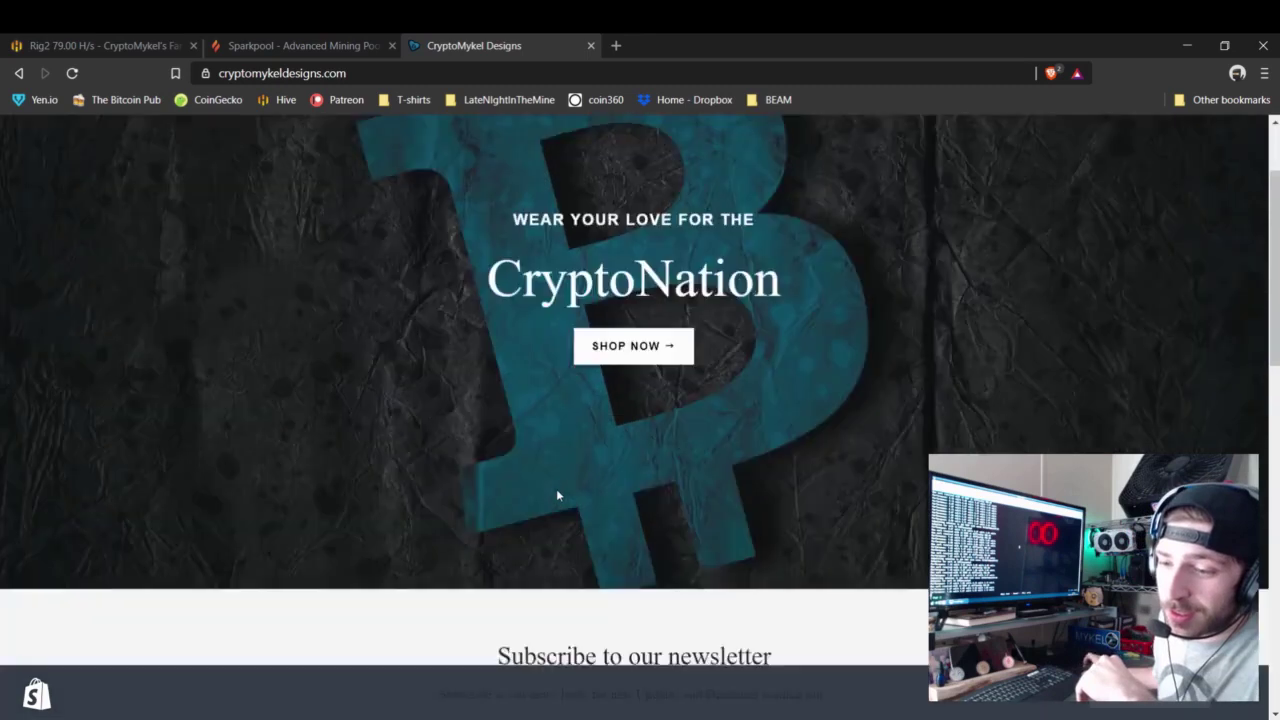
scroll(558, 495, "down", 3)
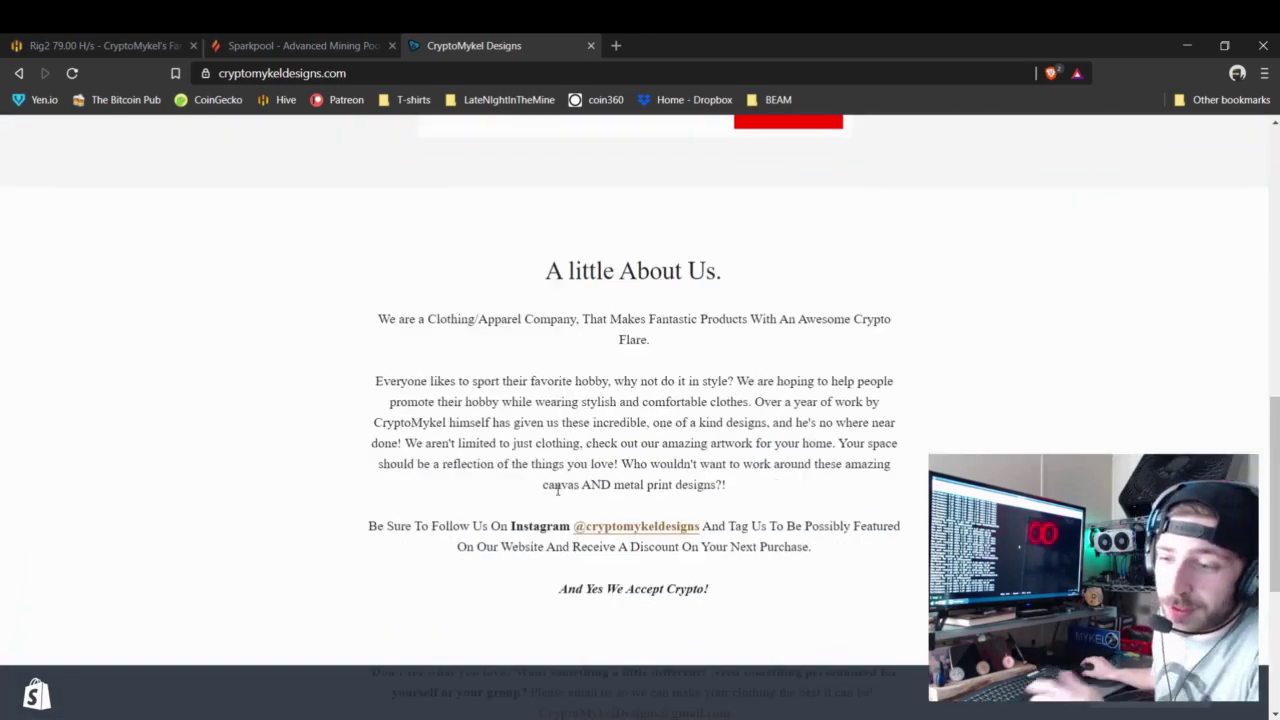
scroll(557, 488, "down", 2)
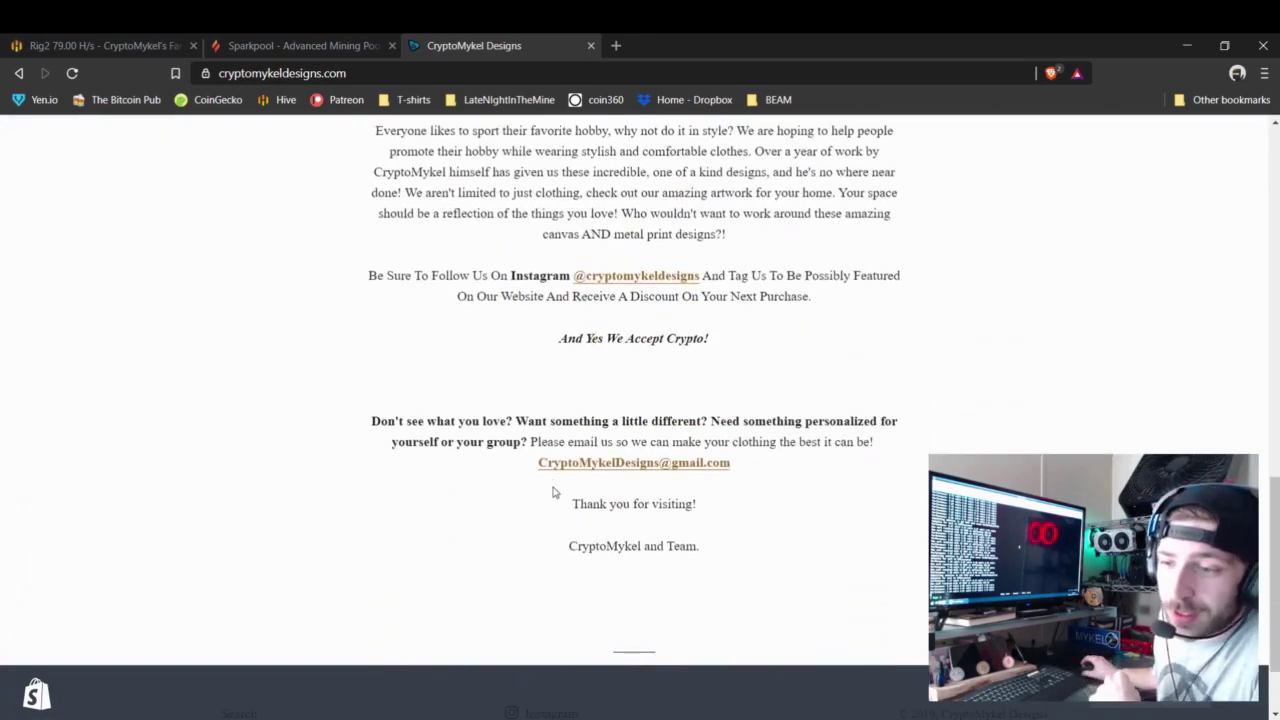
scroll(575, 455, "down", 1)
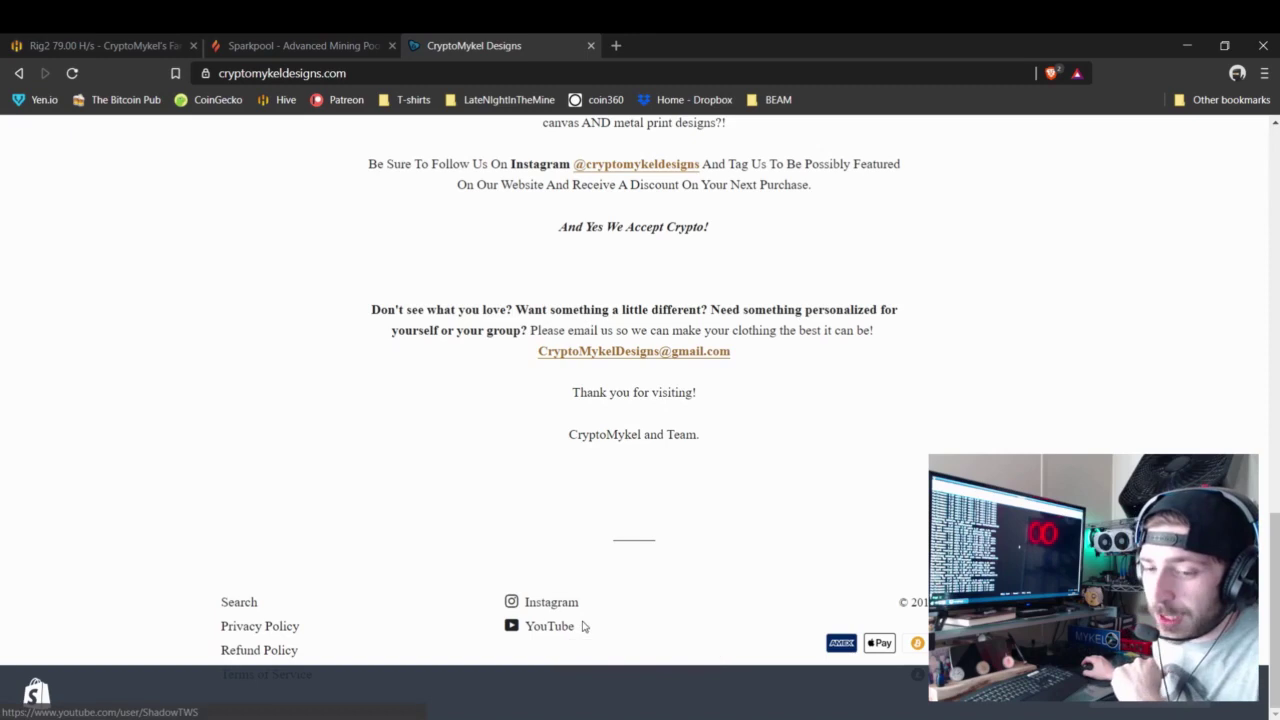
scroll(600, 576, "up", 15)
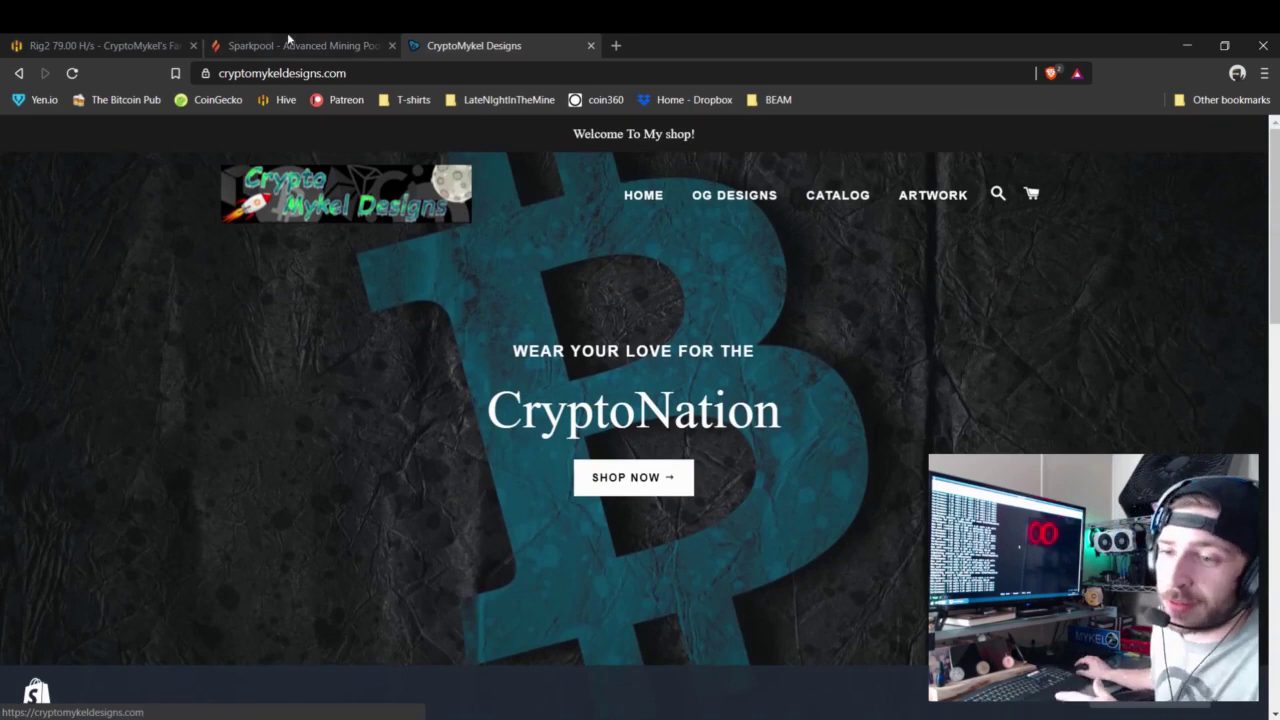
middle_click(491, 43)
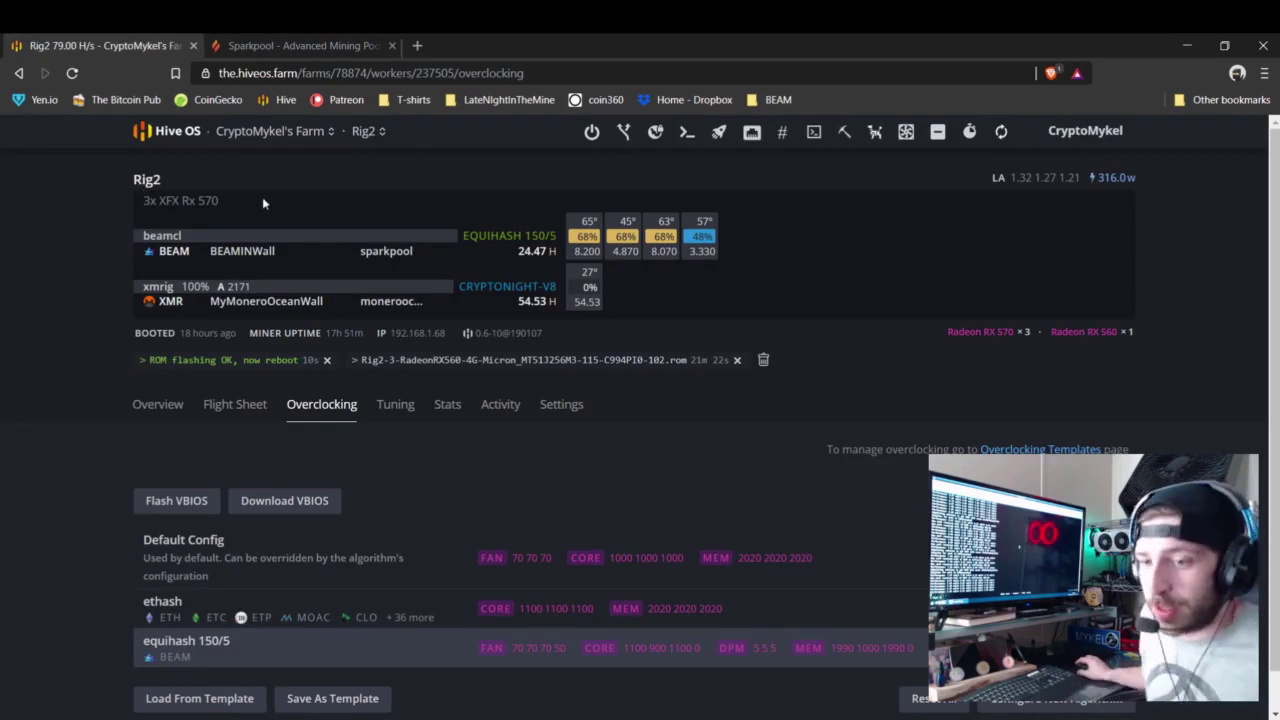
Step: In Rig2's overclocking settings, choose GPU index 3 for a VBIOS download and cancel the dialog
left_click(183, 412)
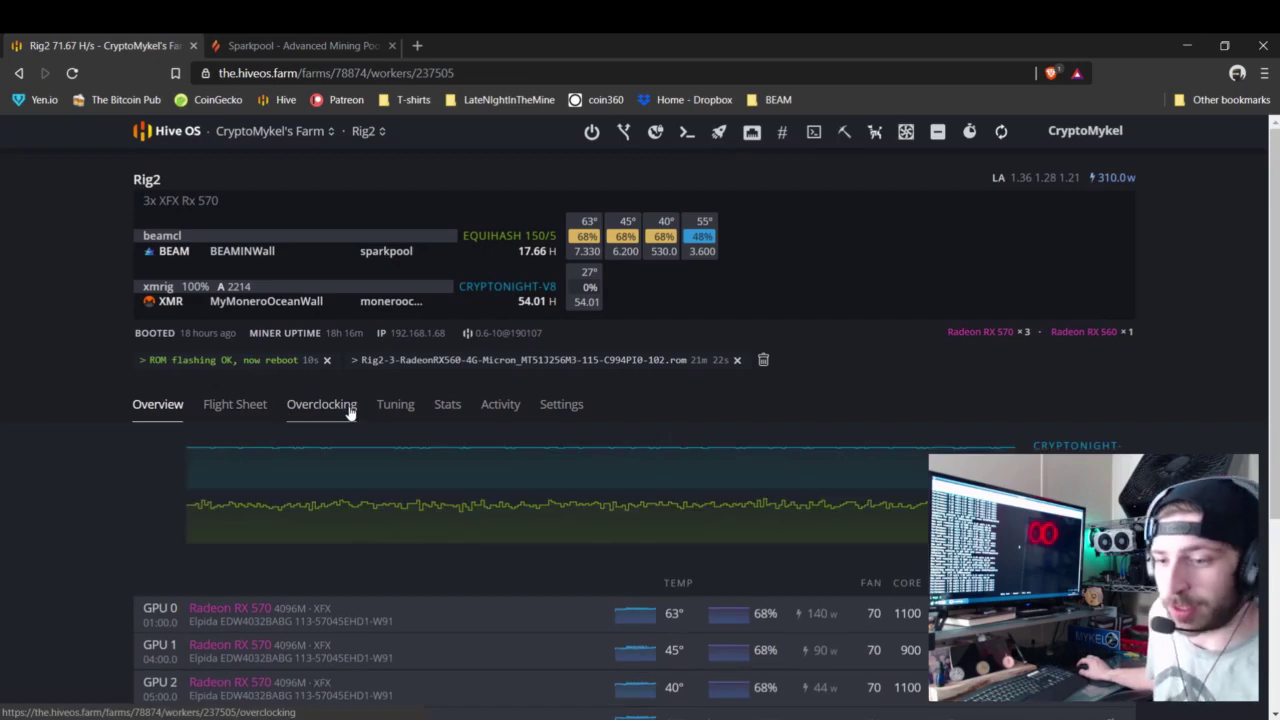
left_click(350, 412)
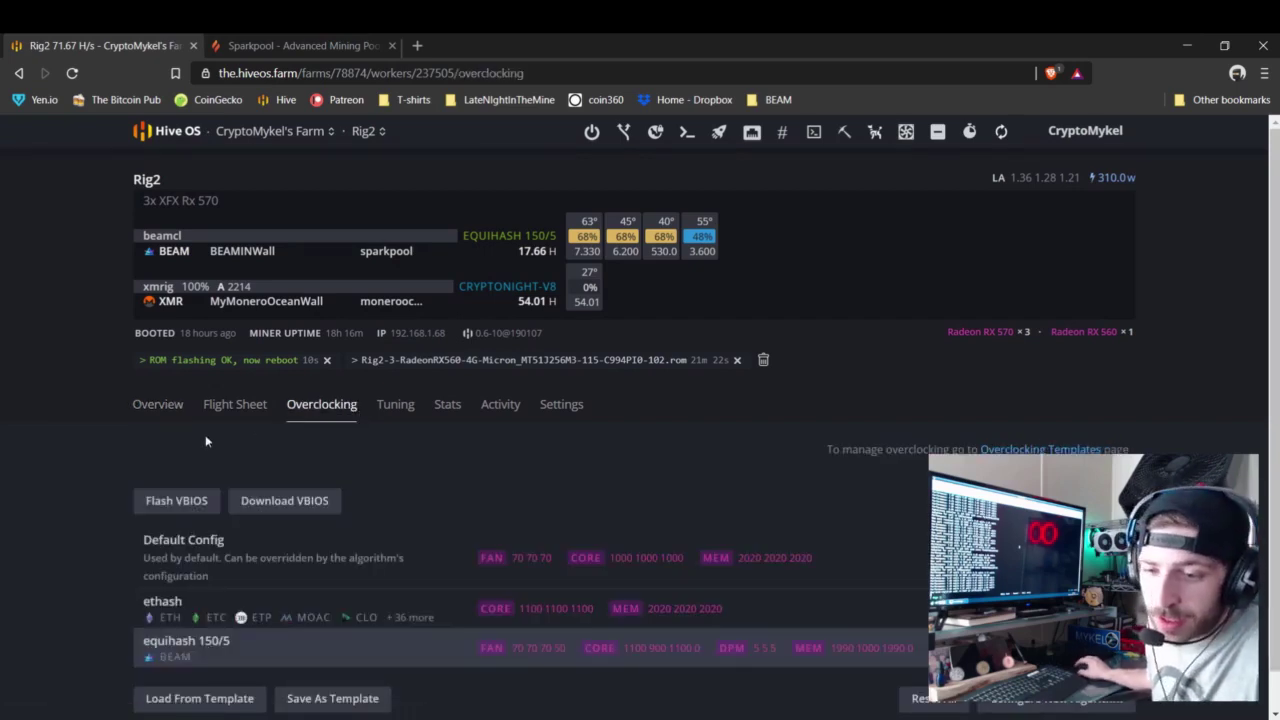
left_click(280, 501)
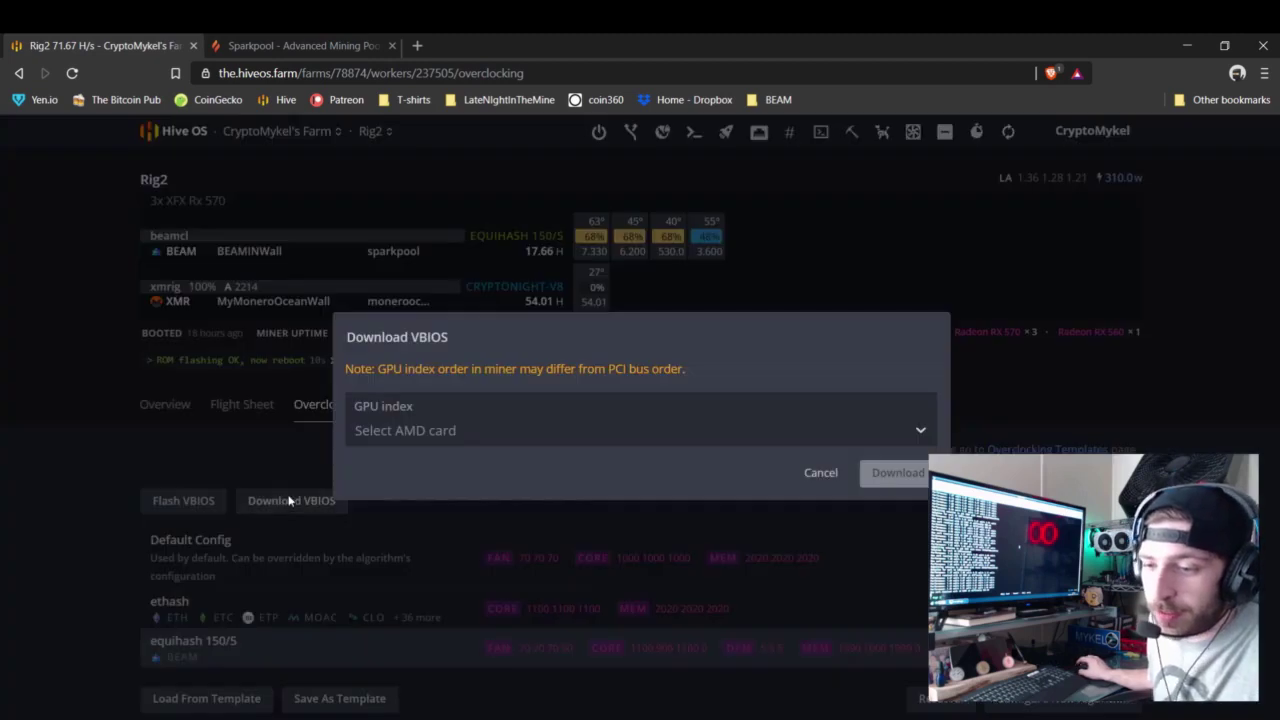
left_click(406, 440)
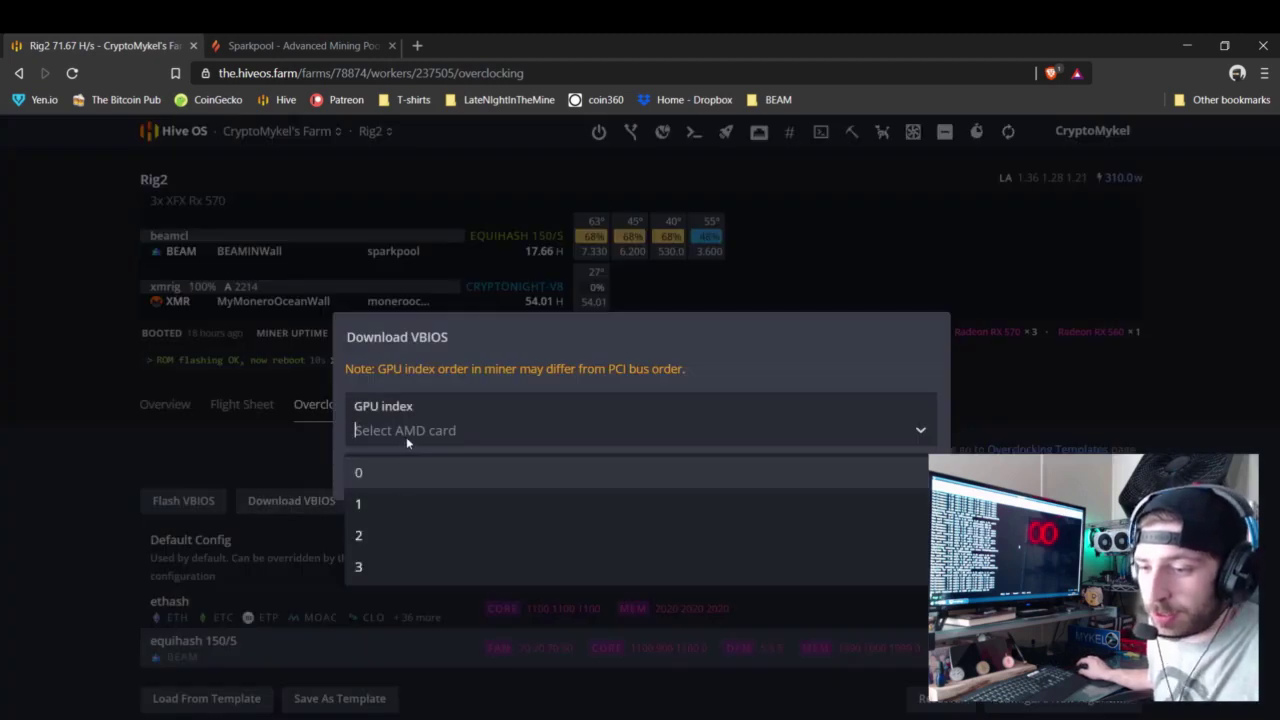
left_click(385, 563)
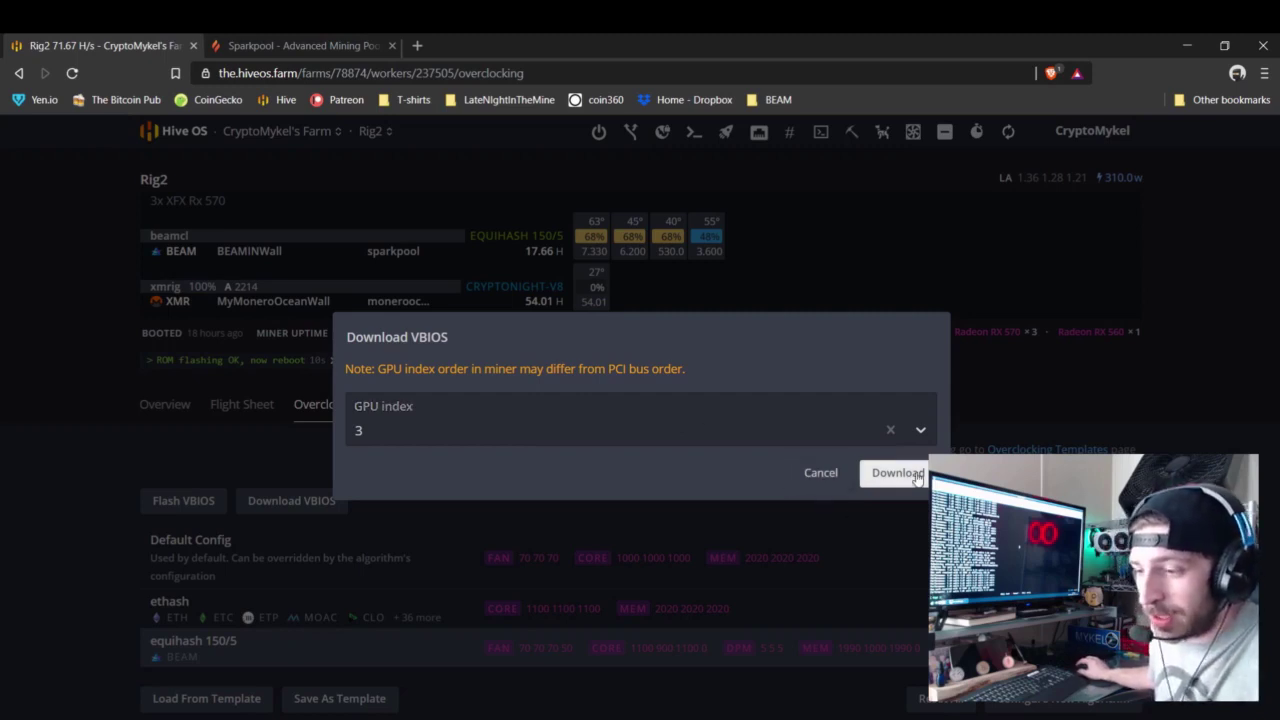
left_click(826, 474)
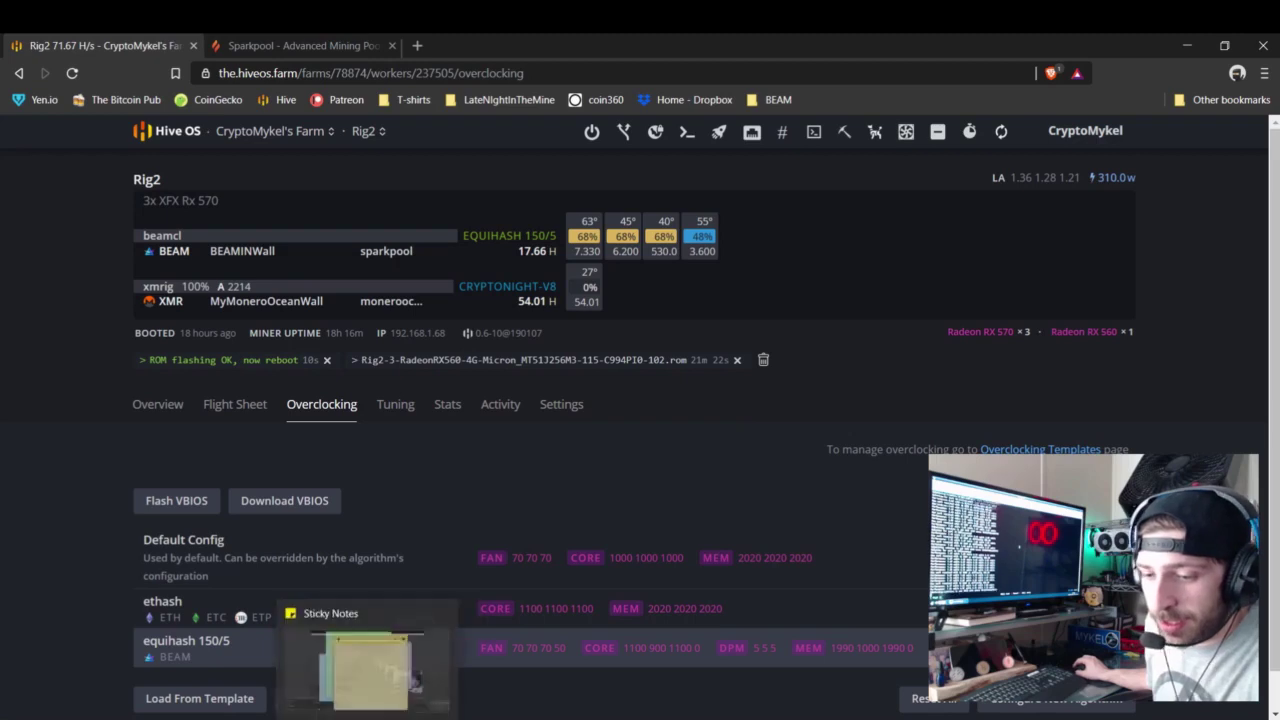
Step: Switch to PolarisBiosEditor, open the Rig2-3-RadeonRX560-4G-Micron ROM from RX560-570original bios, and apply the one-click timing patch
left_click(433, 719)
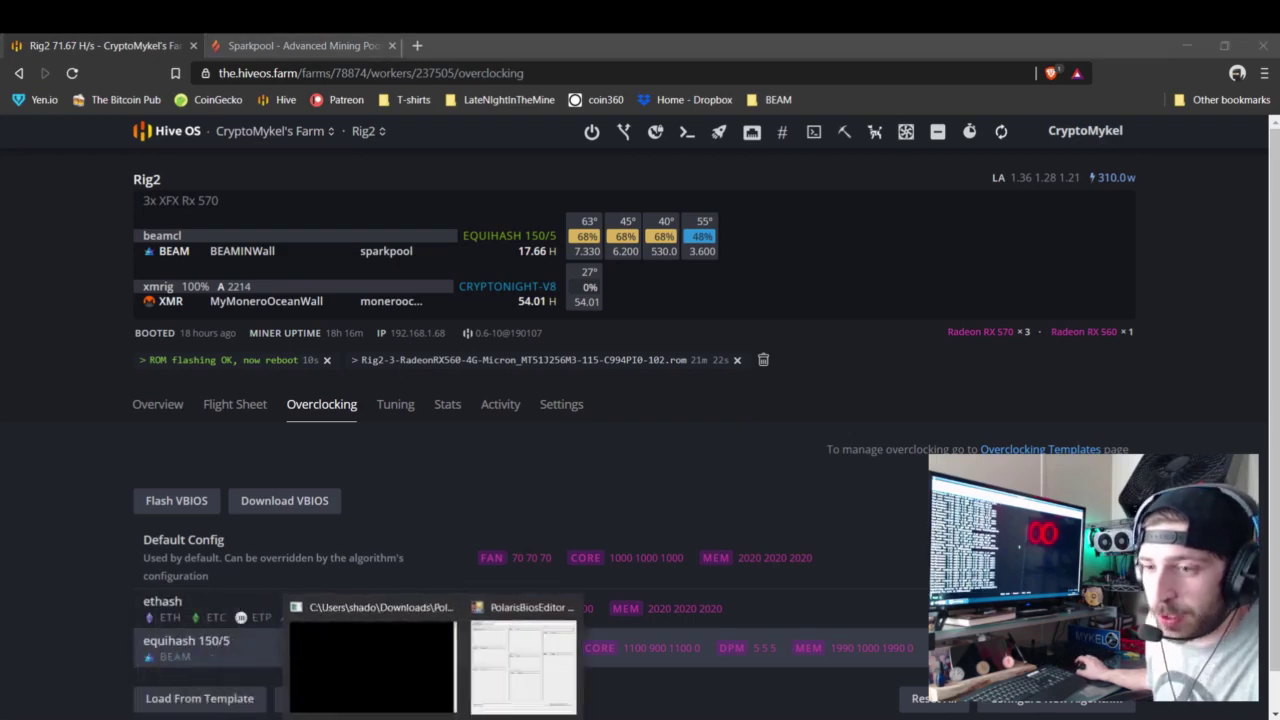
left_click(521, 668)
left_click(97, 122)
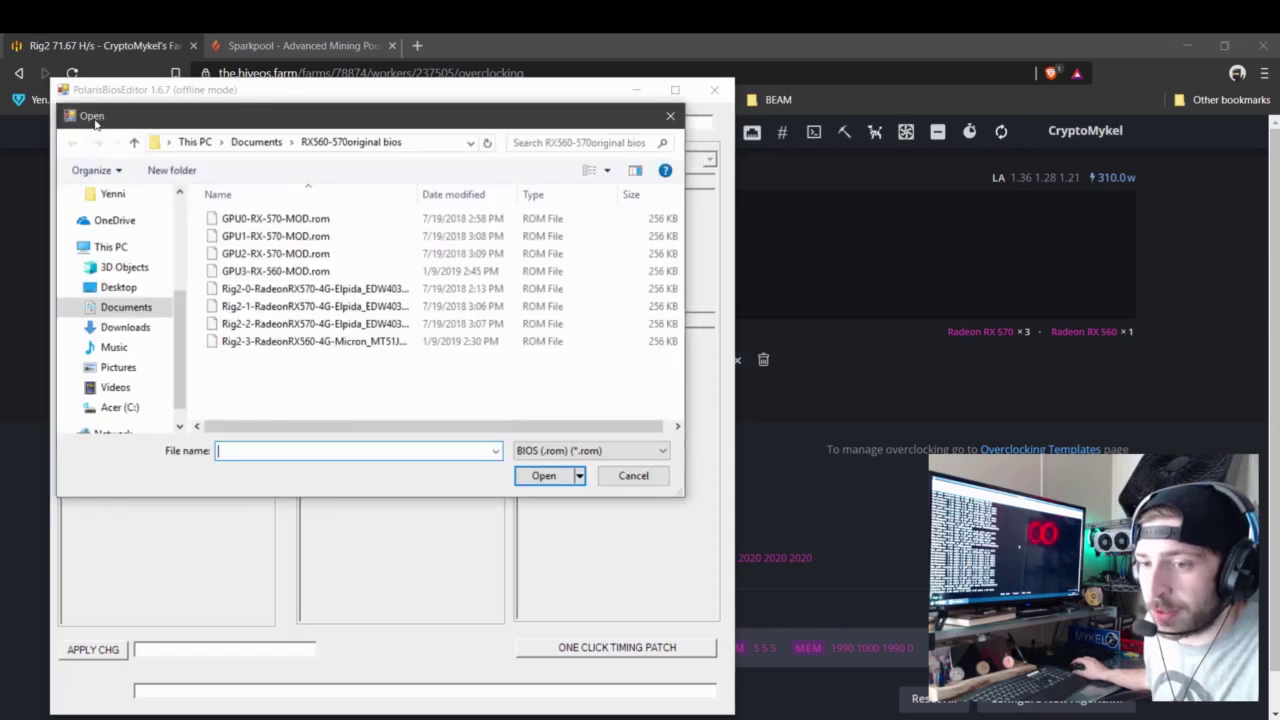
left_click(320, 342)
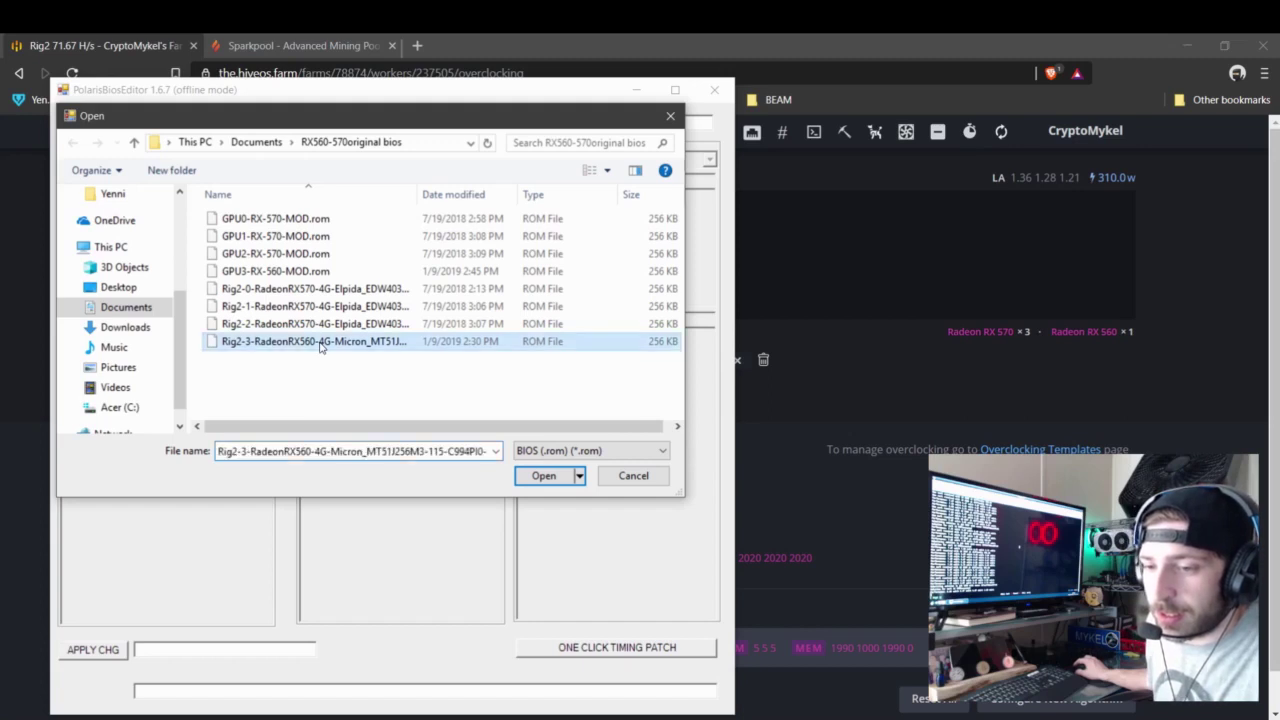
left_click(545, 477)
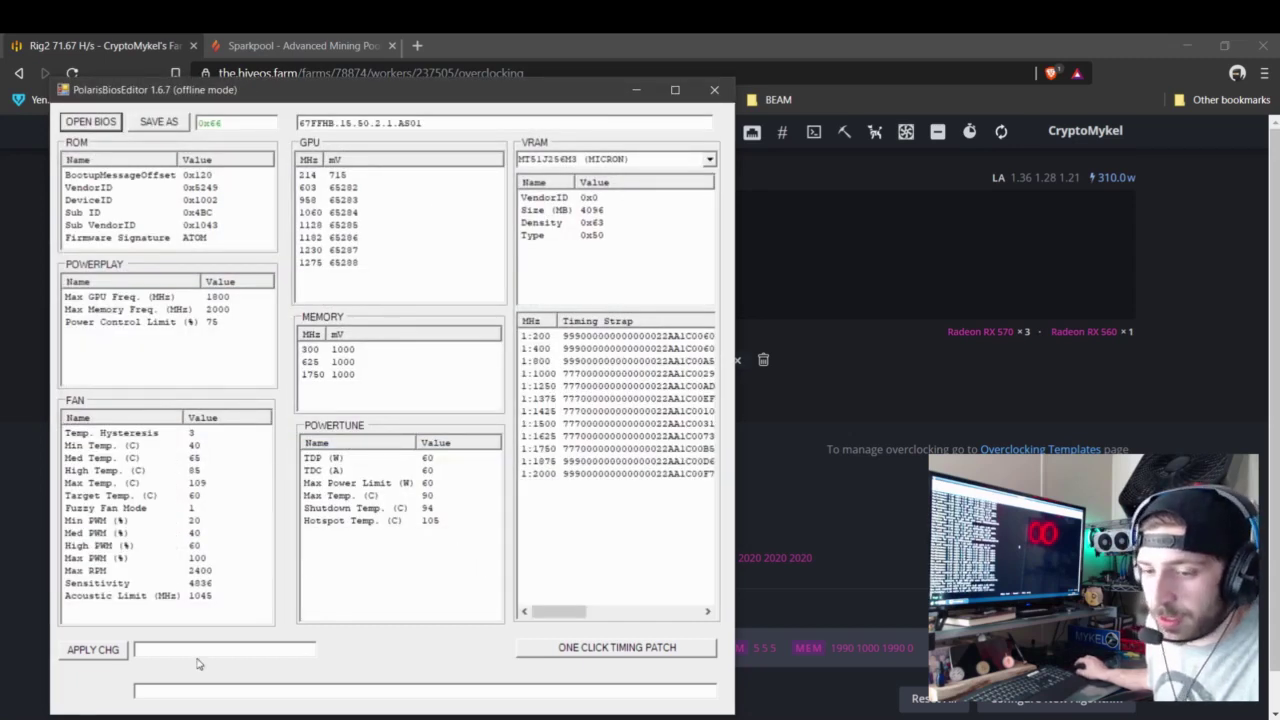
left_click(578, 650)
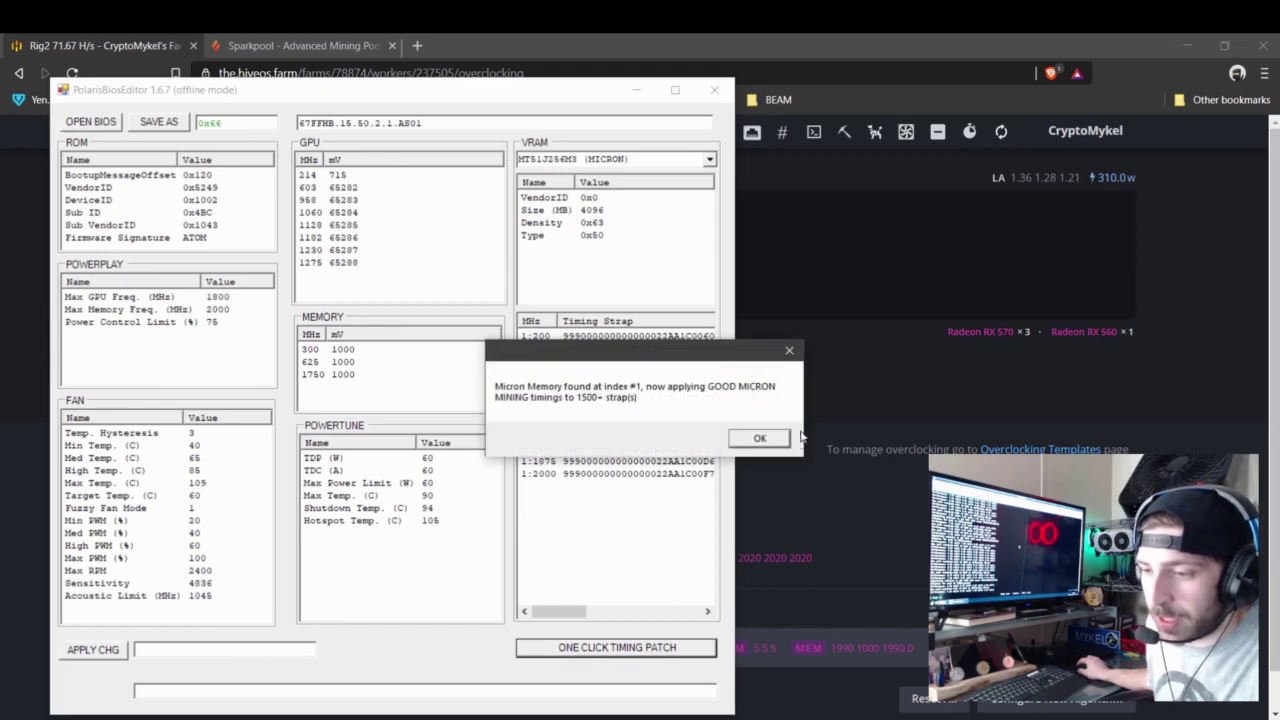
left_click(773, 436)
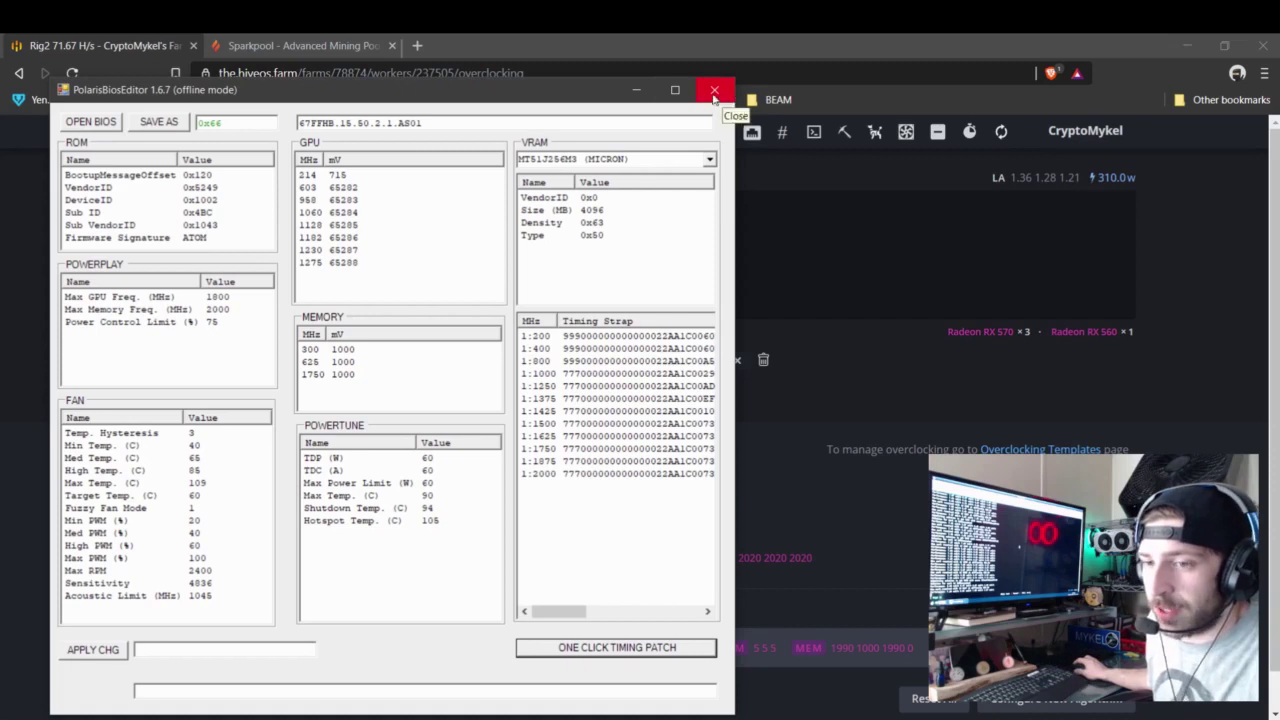
Step: Choose GPU3-RX-560-MOD.rom as the file to save the patched BIOS to, cancel the save, and close the BIOS editor
left_click(160, 124)
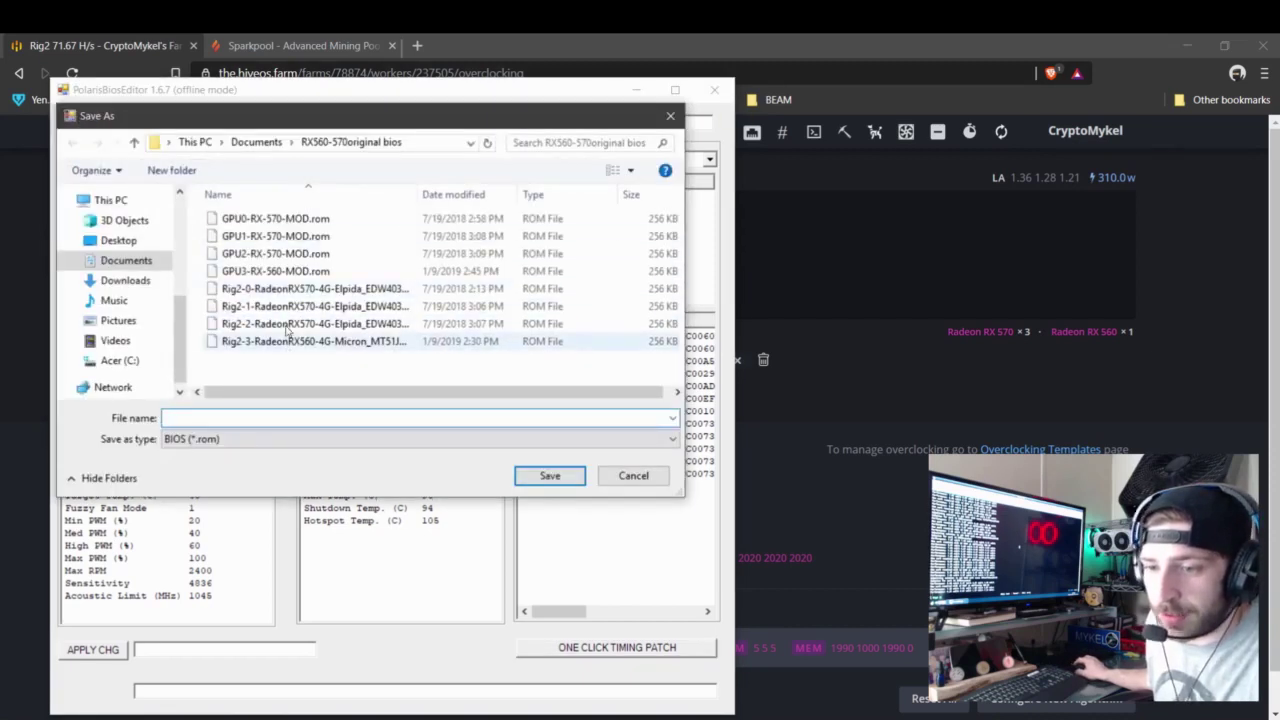
left_click(282, 271)
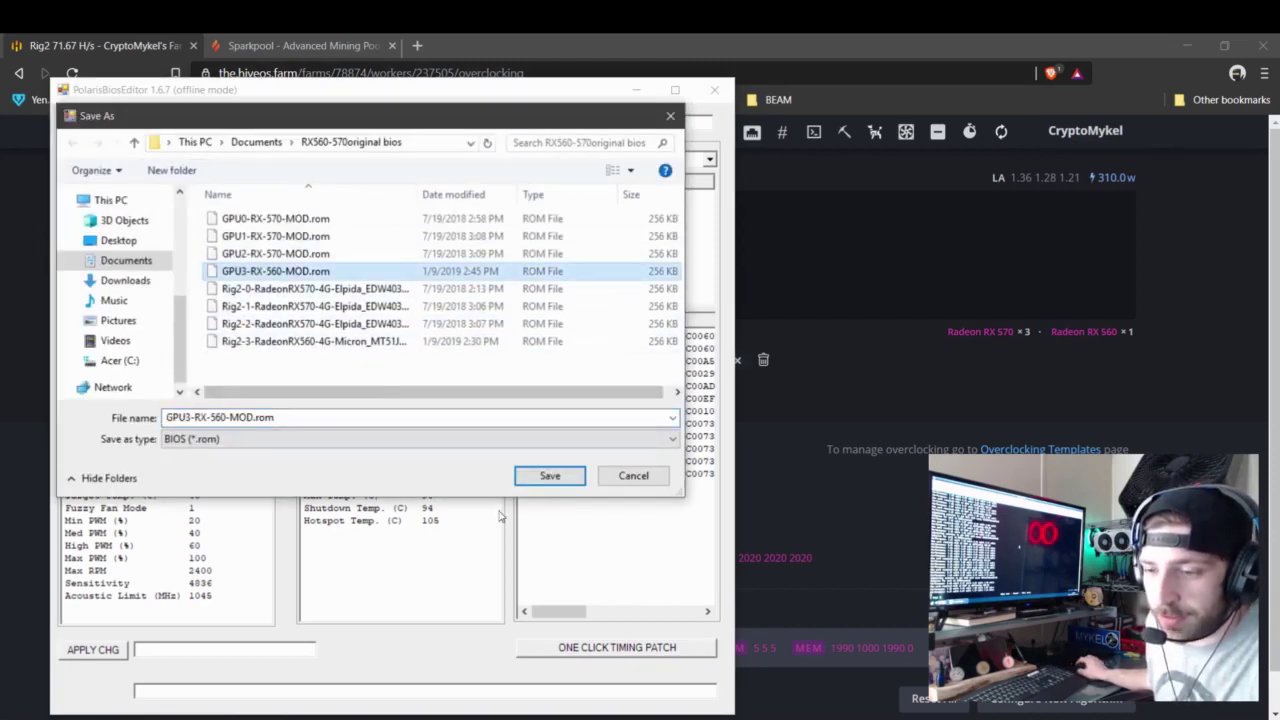
left_click(648, 480)
left_click(727, 94)
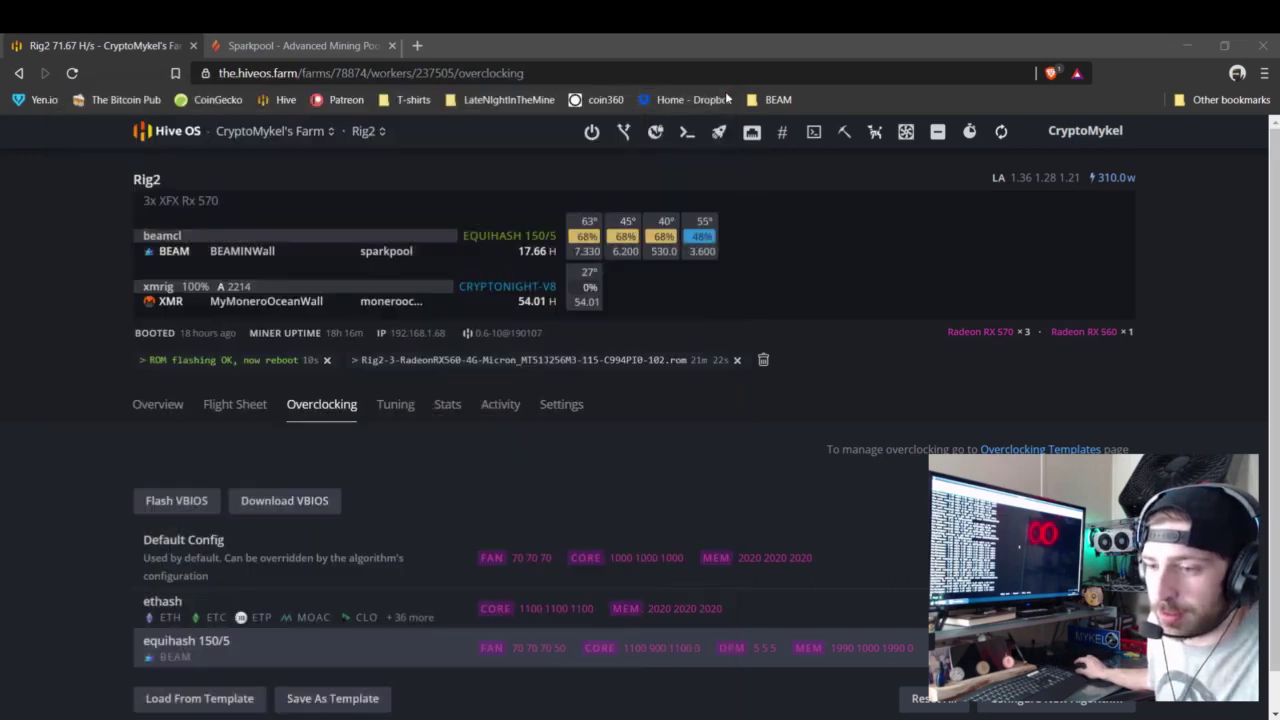
Step: Set up a VBIOS flash of GPU3-RX-560-MOD.rom to GPU index 3 with force flashing enabled, and cancel the upload
left_click(200, 505)
left_click(390, 380)
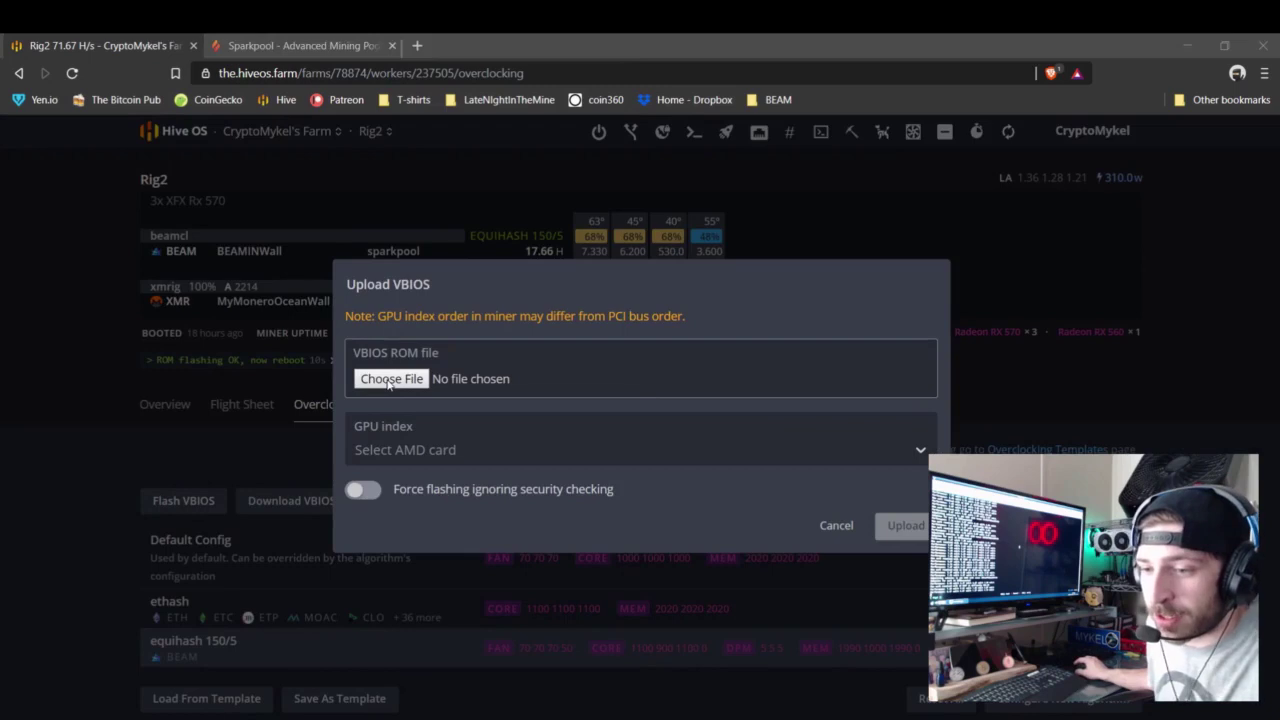
left_click(258, 205)
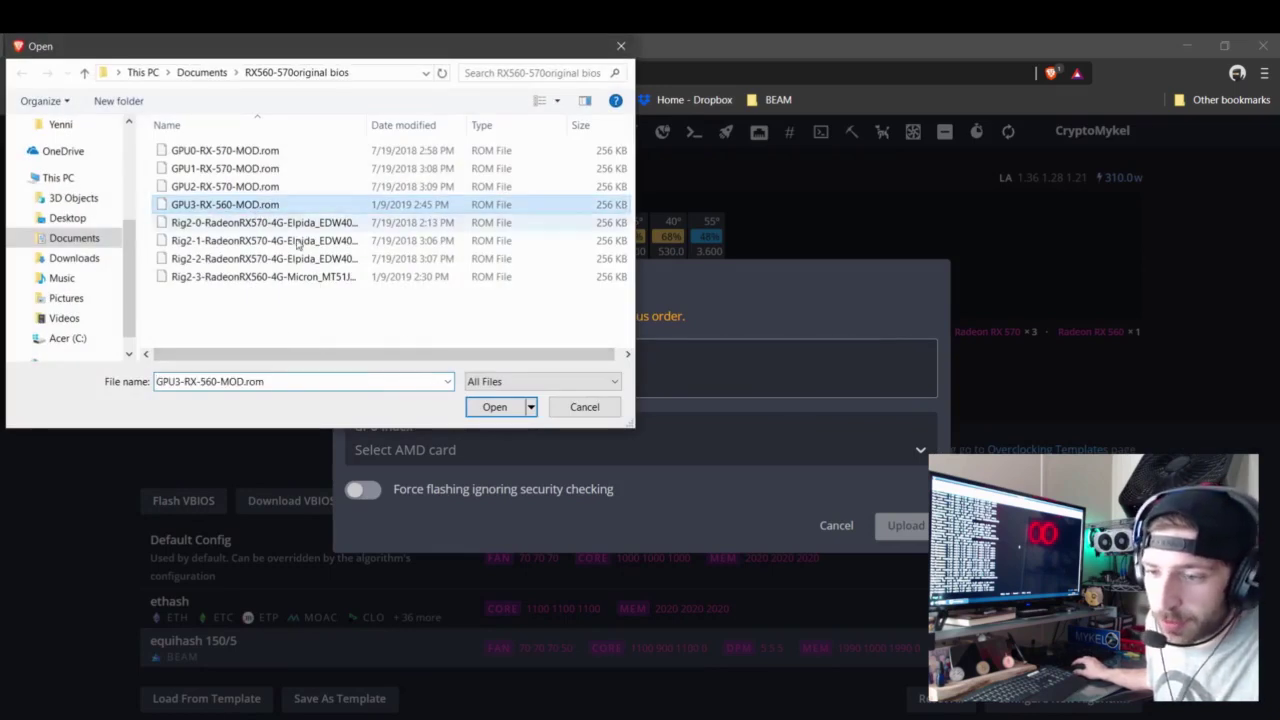
left_click(505, 409)
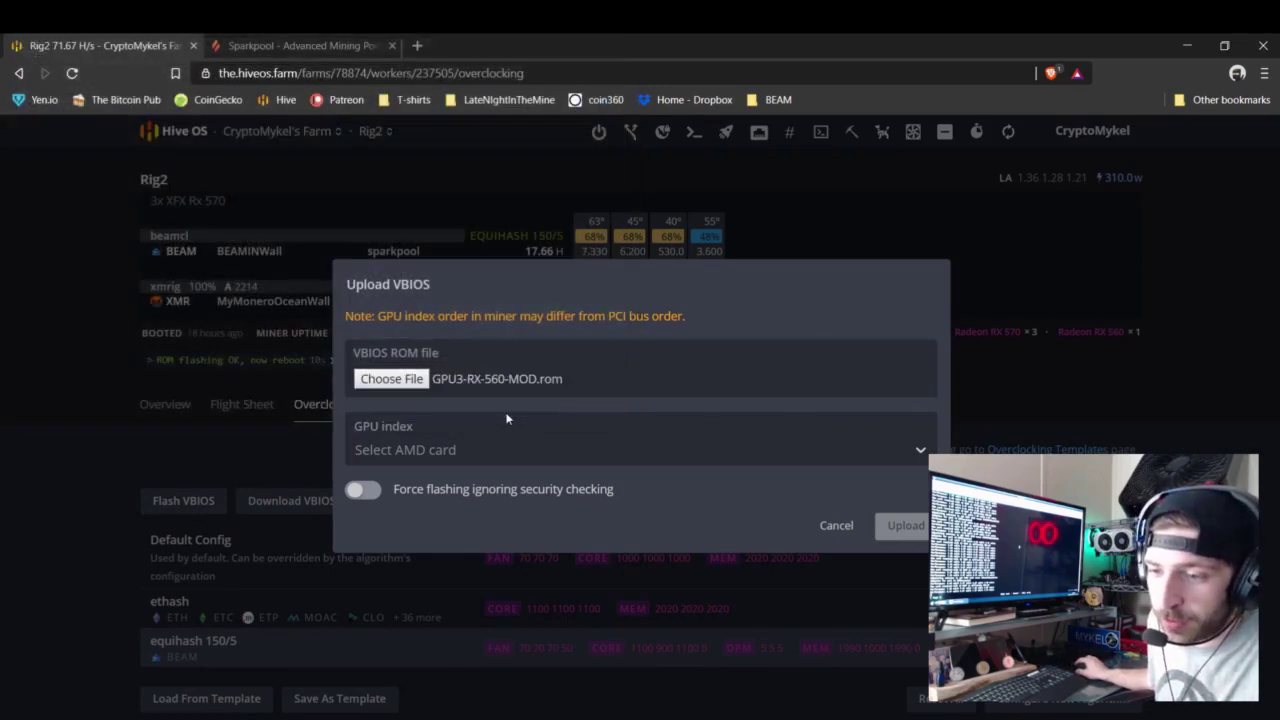
left_click(466, 450)
left_click(380, 613)
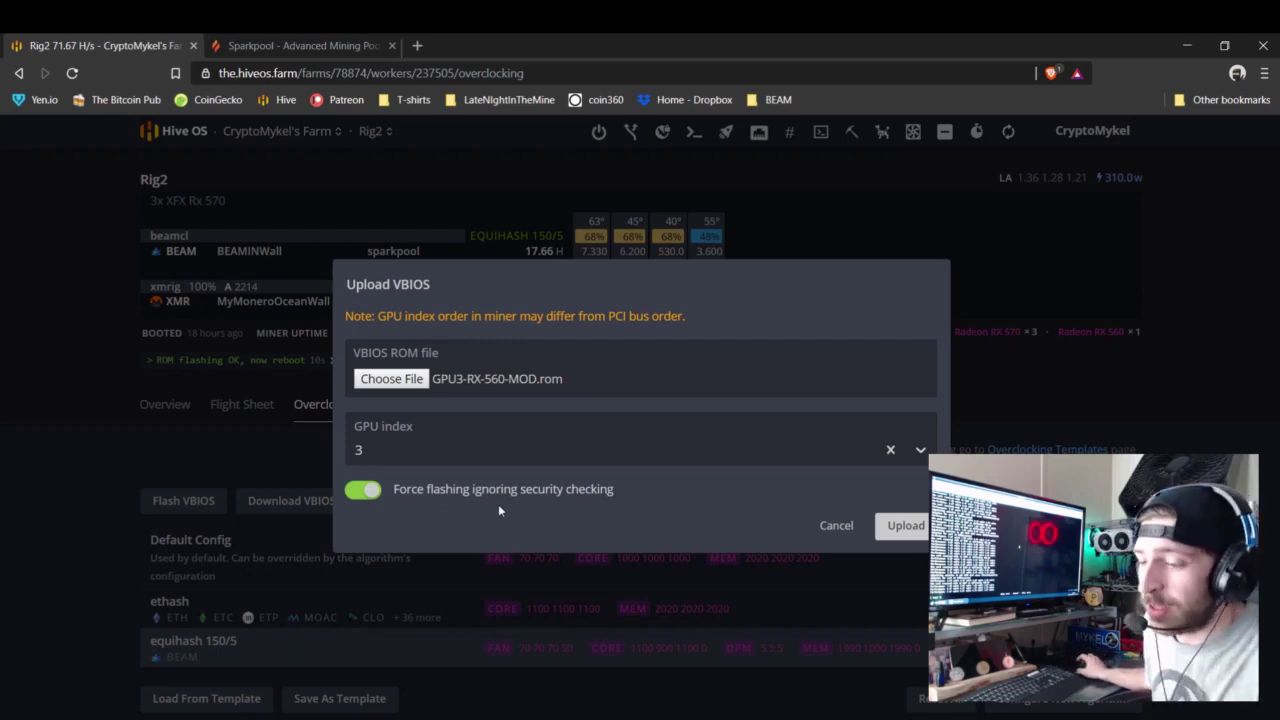
left_click(840, 527)
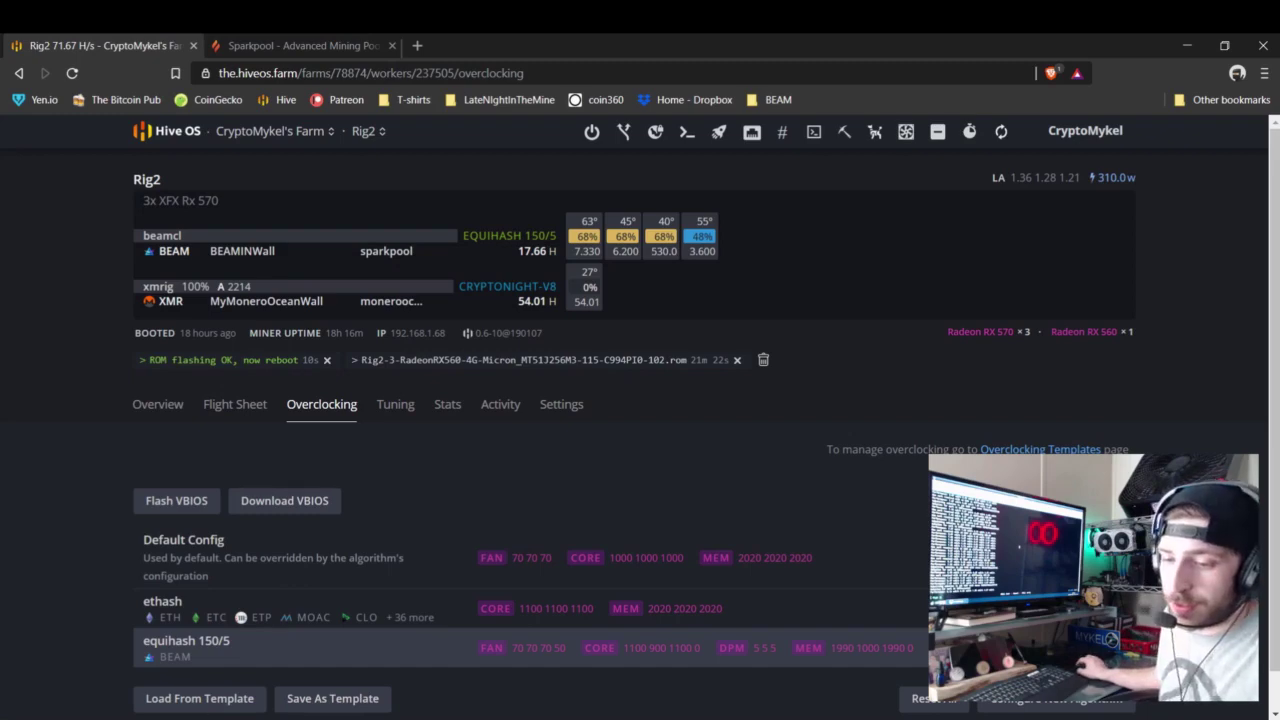
key("alt+Tab")
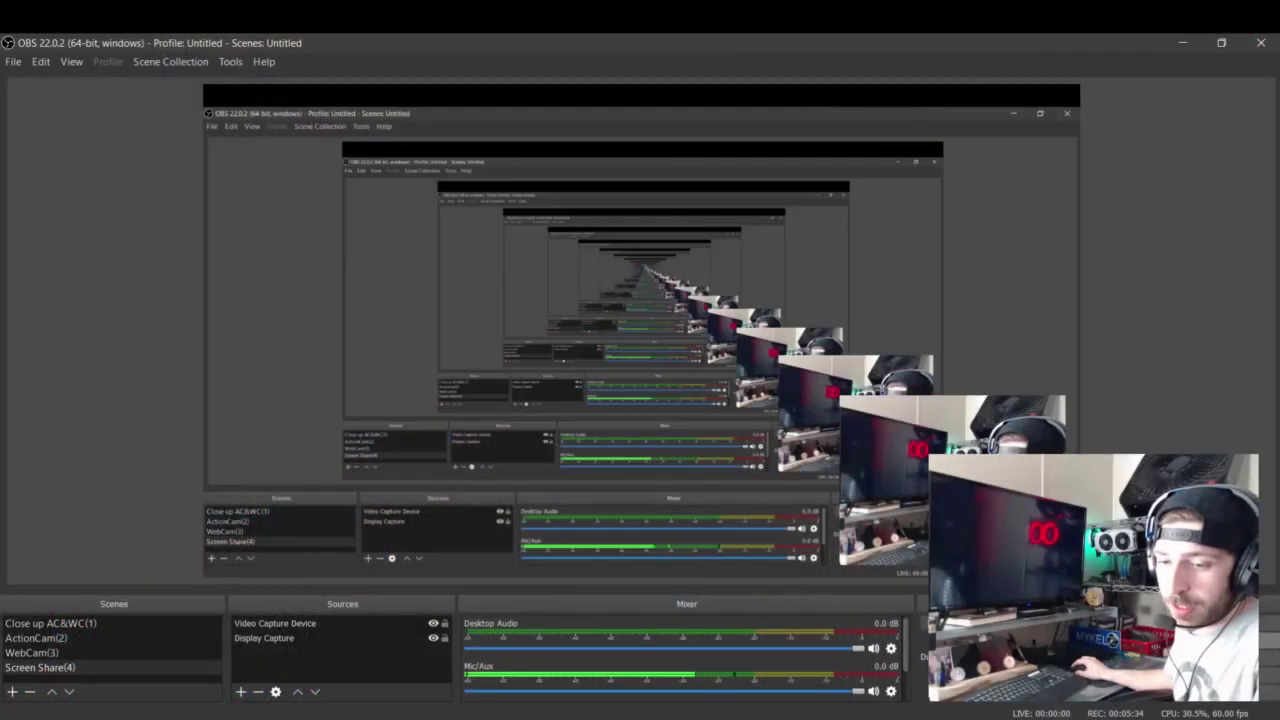
key("alt+Tab")
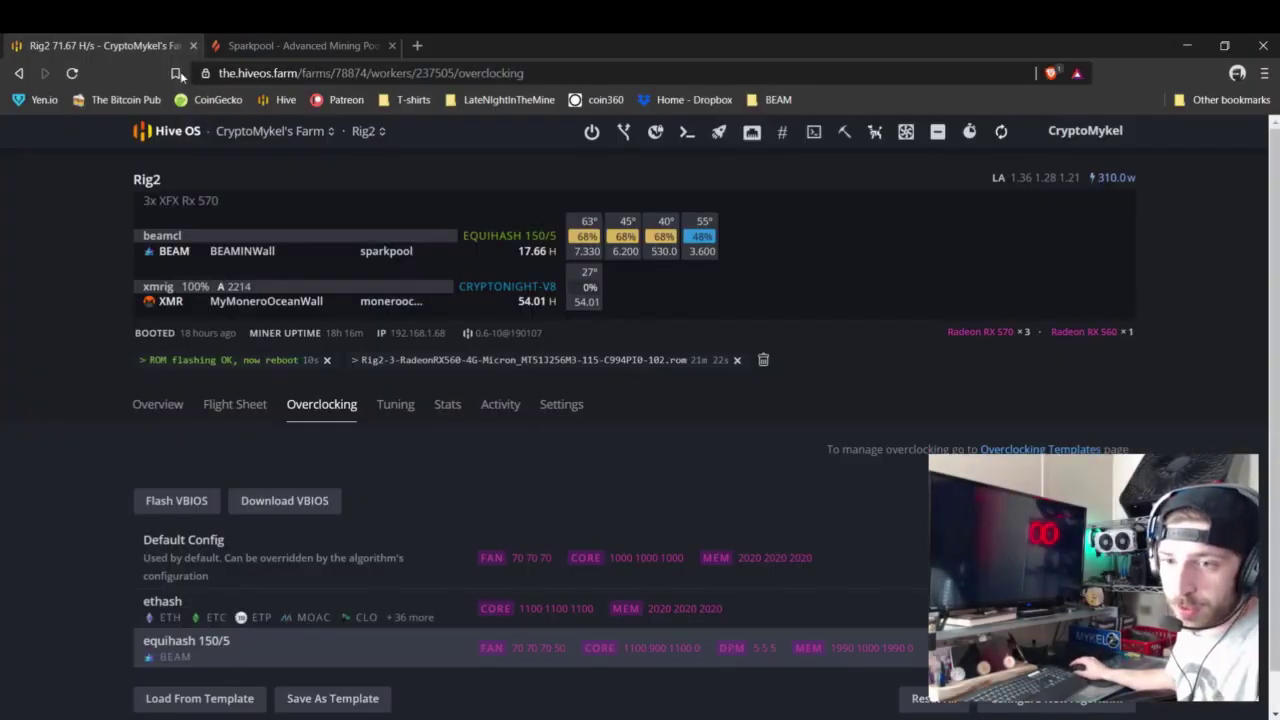
Step: Reload the Rig2 page and examine the miner hash rates and per-GPU statistics in its overview
left_click(73, 76)
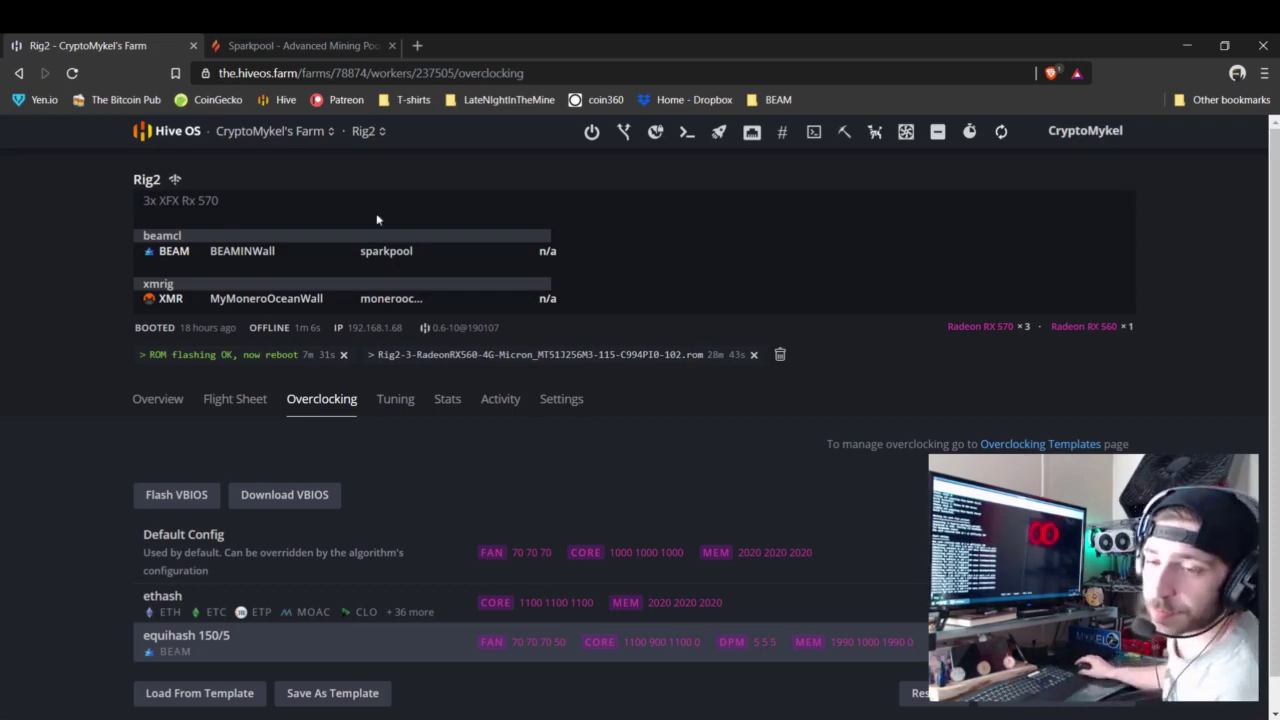
left_click(72, 73)
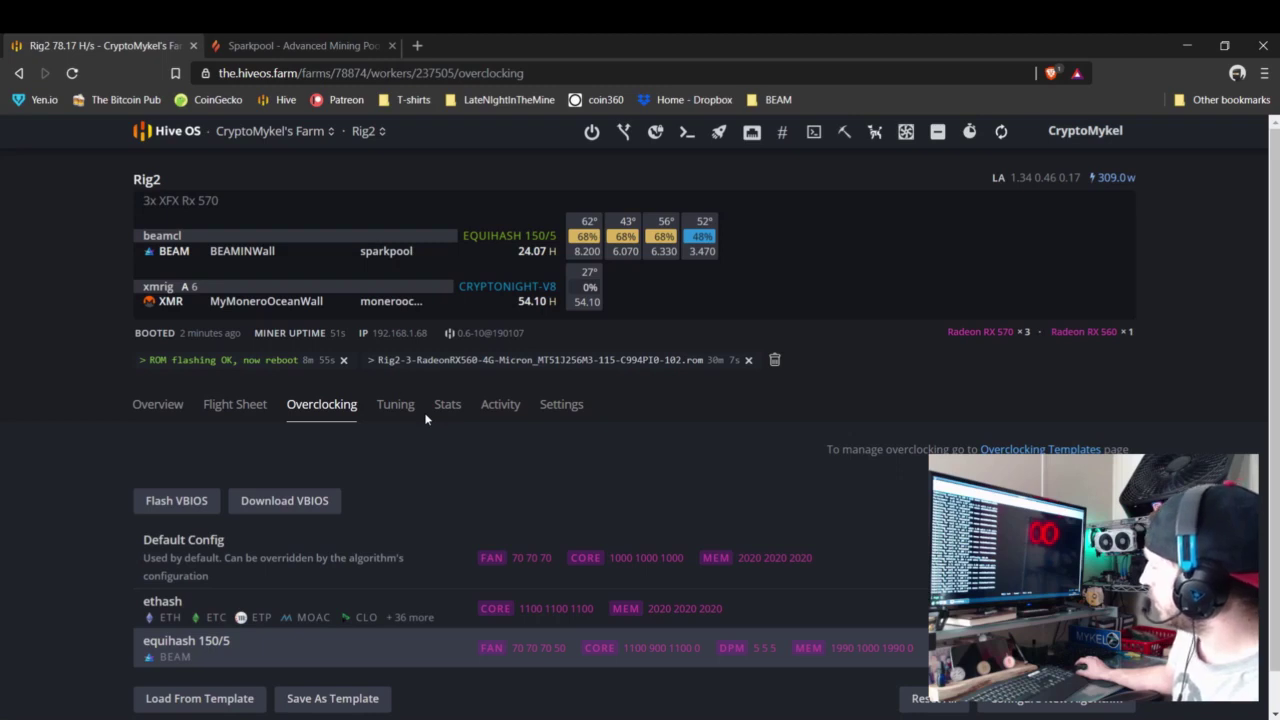
scroll(85, 440, "down", 1)
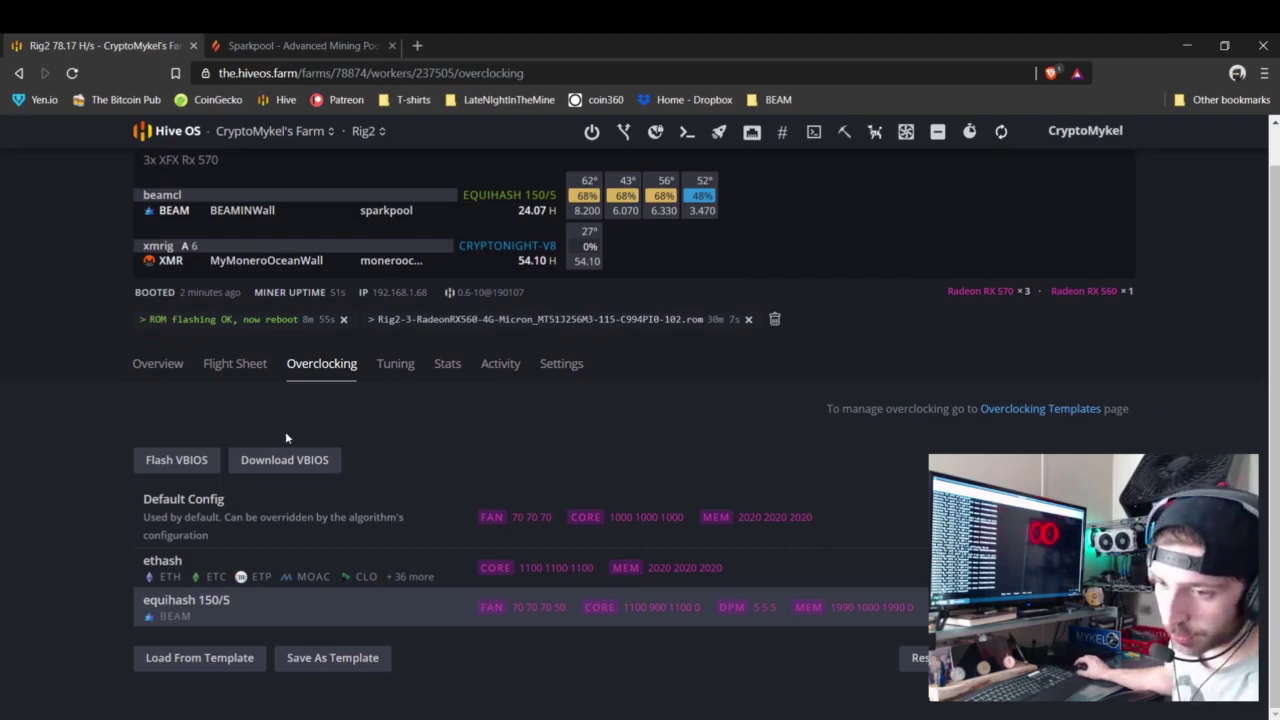
left_click(158, 364)
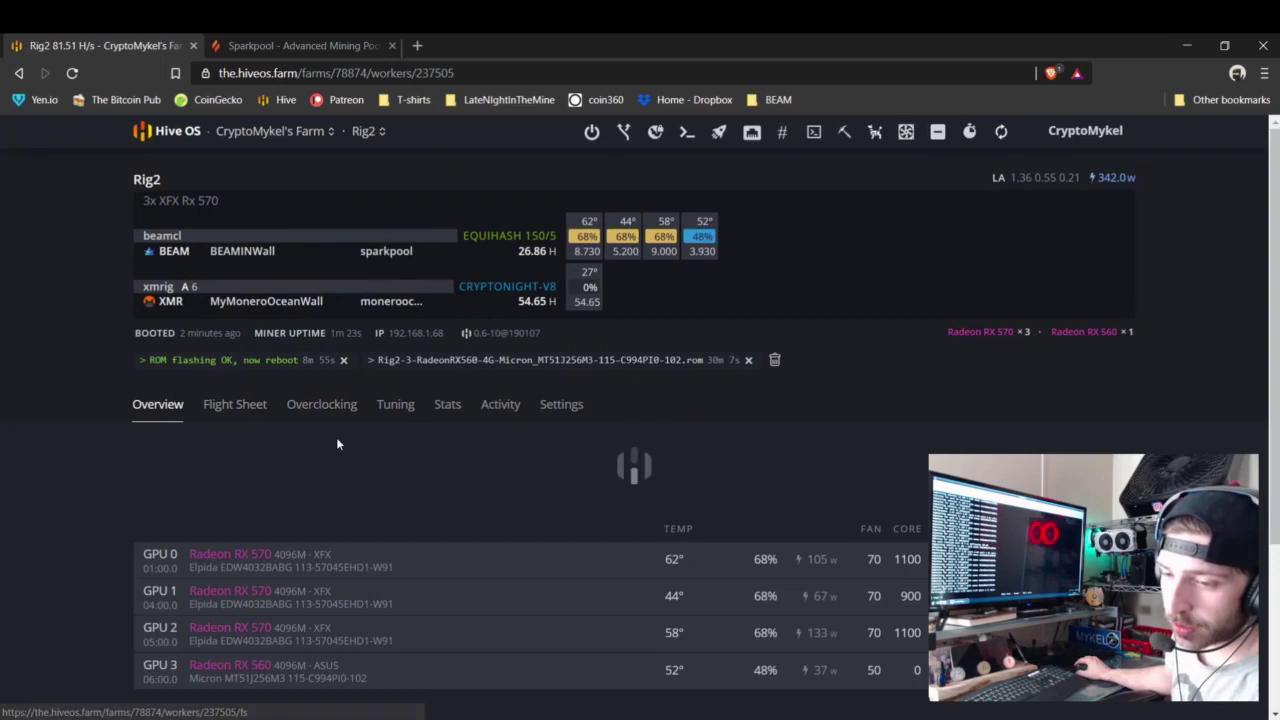
scroll(390, 443, "down", 2)
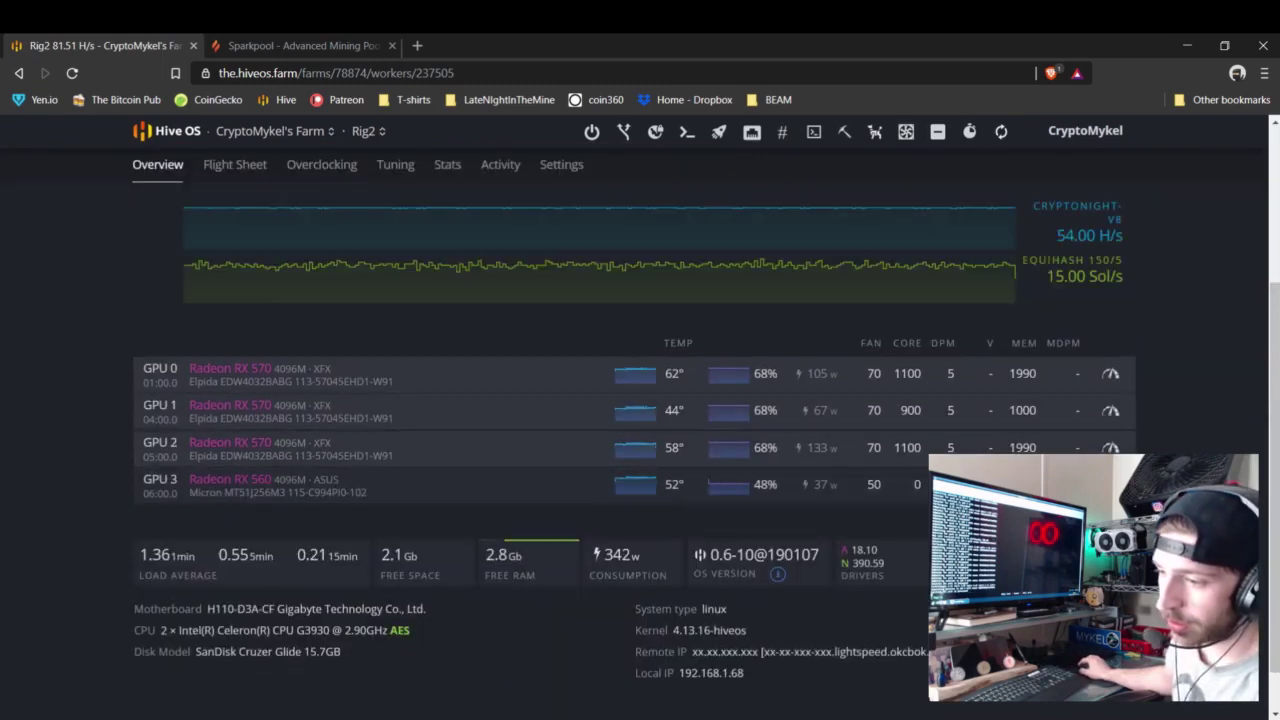
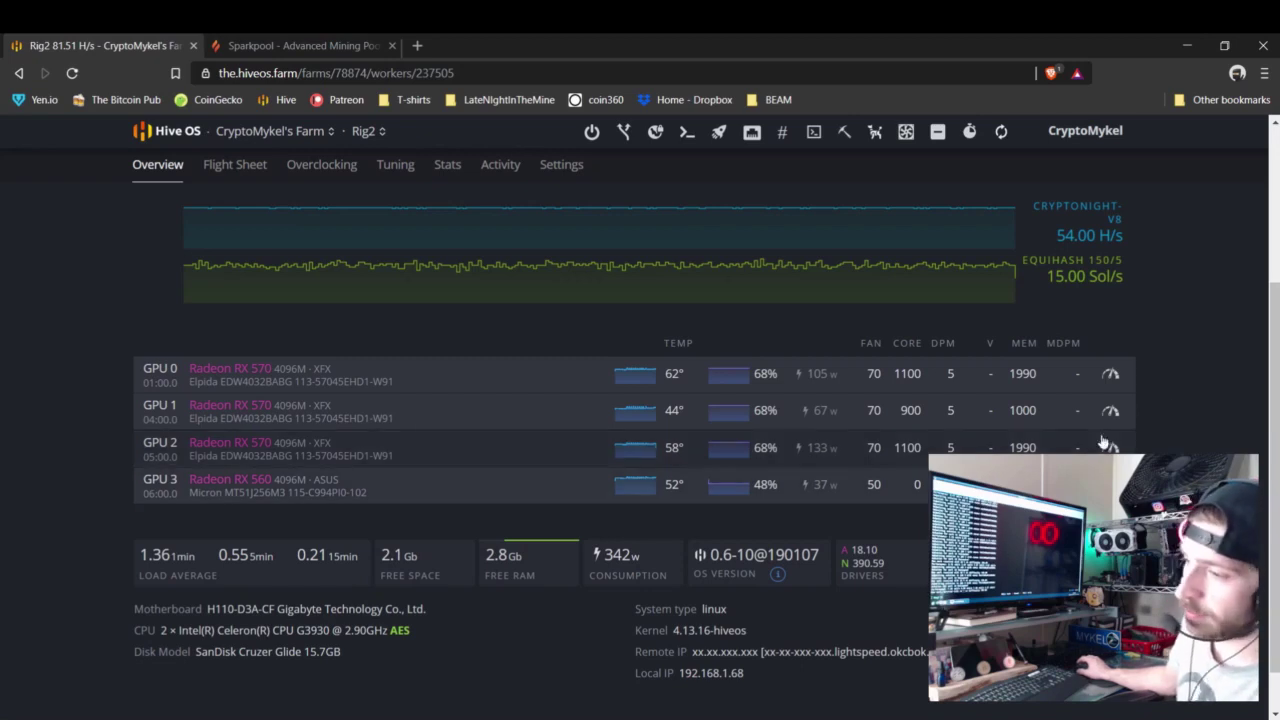
scroll(640, 440, "up", 1)
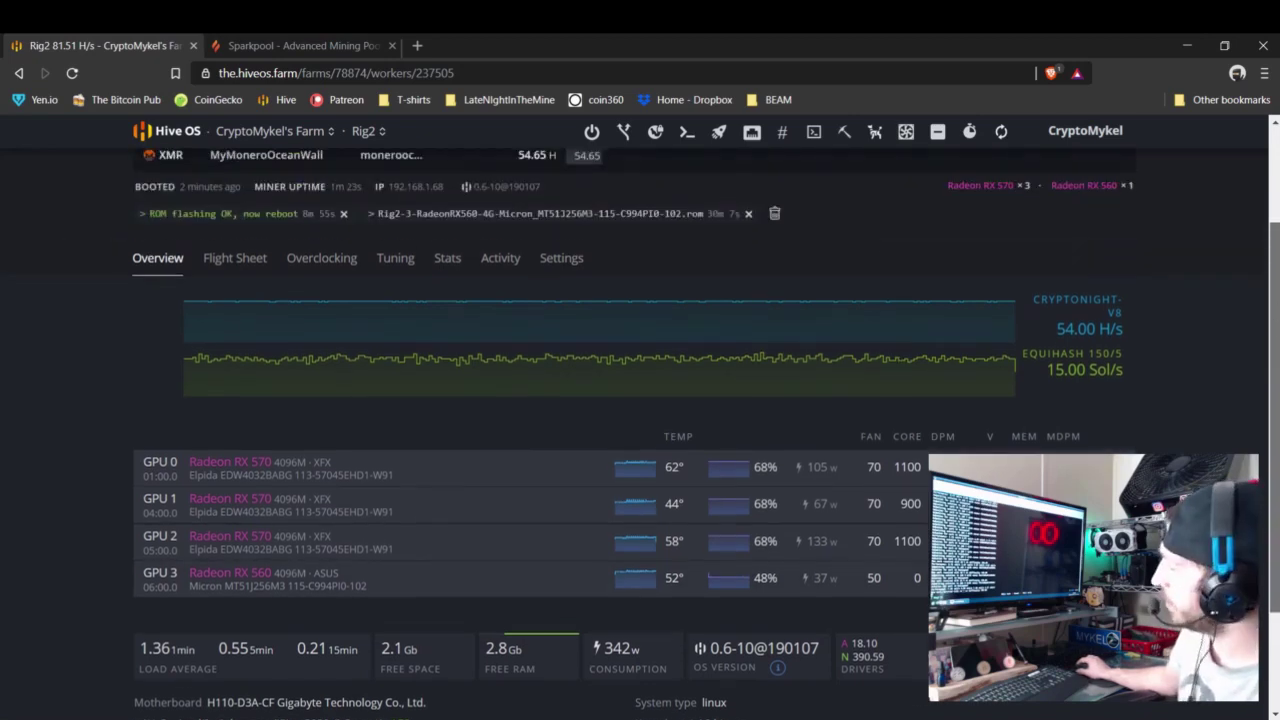
scroll(1131, 404, "down", 1)
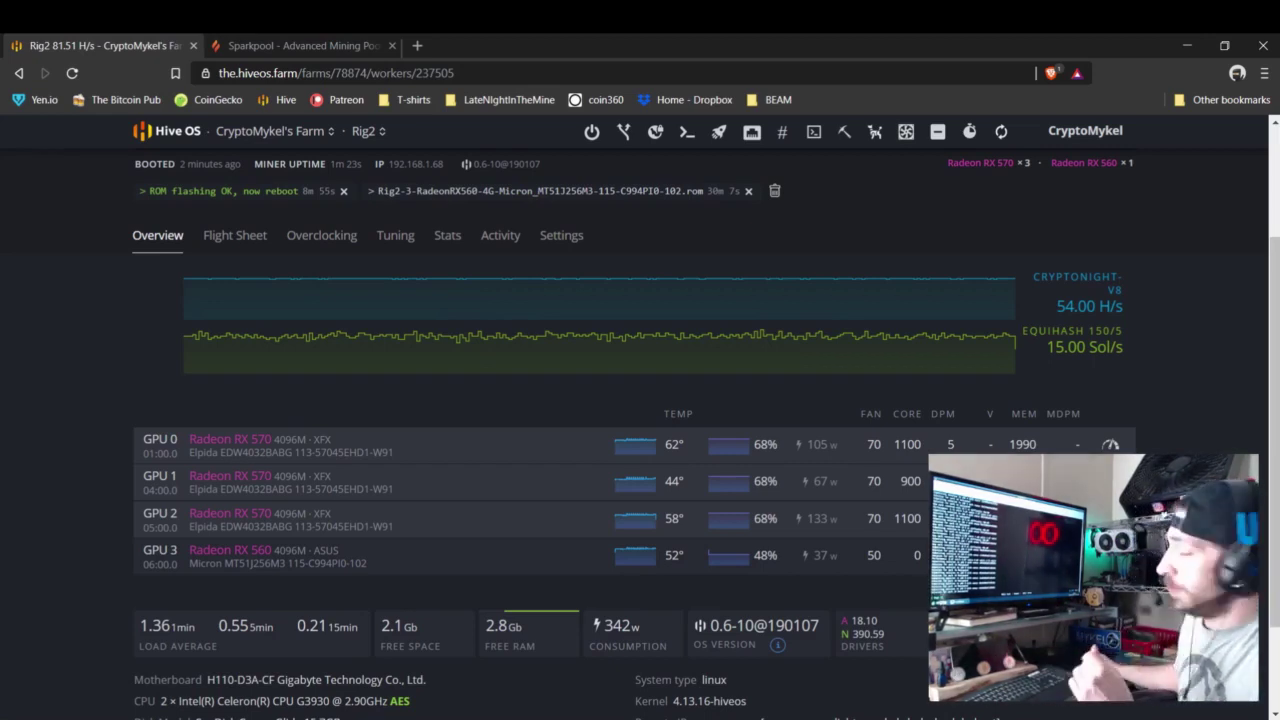
left_click(72, 73)
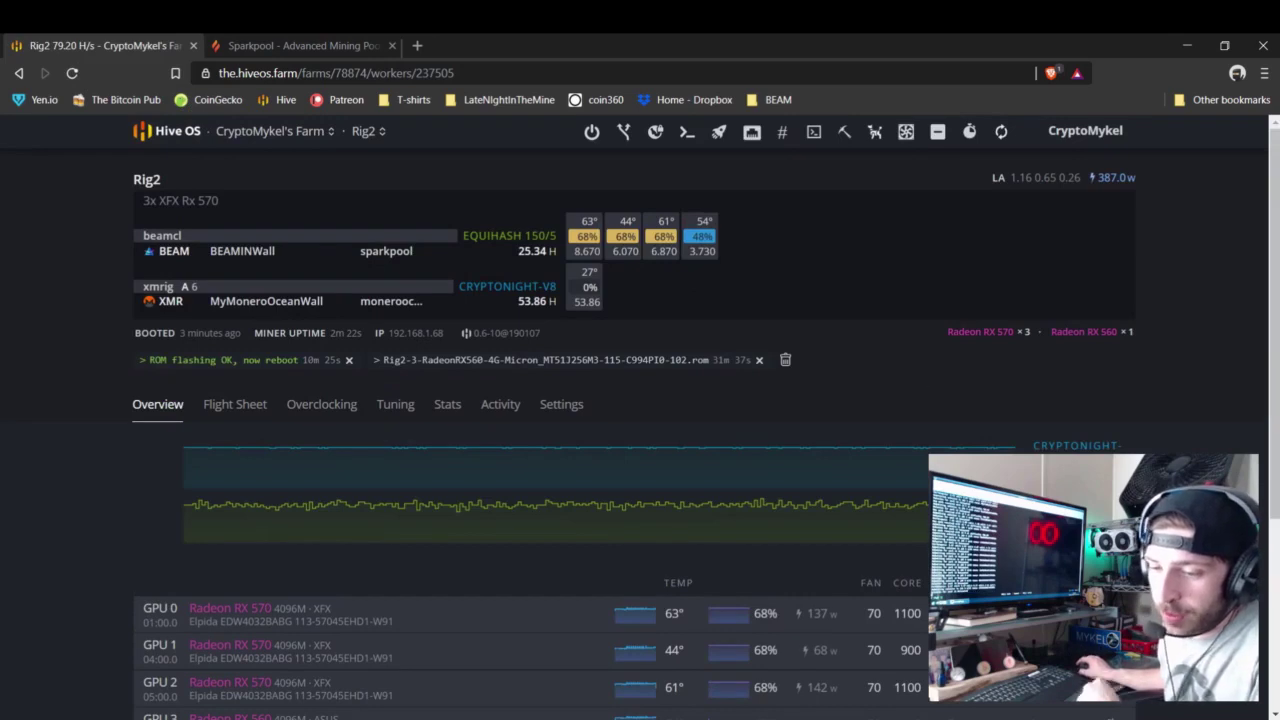
Step: Switch to the OBS window
mouse_move(390, 715)
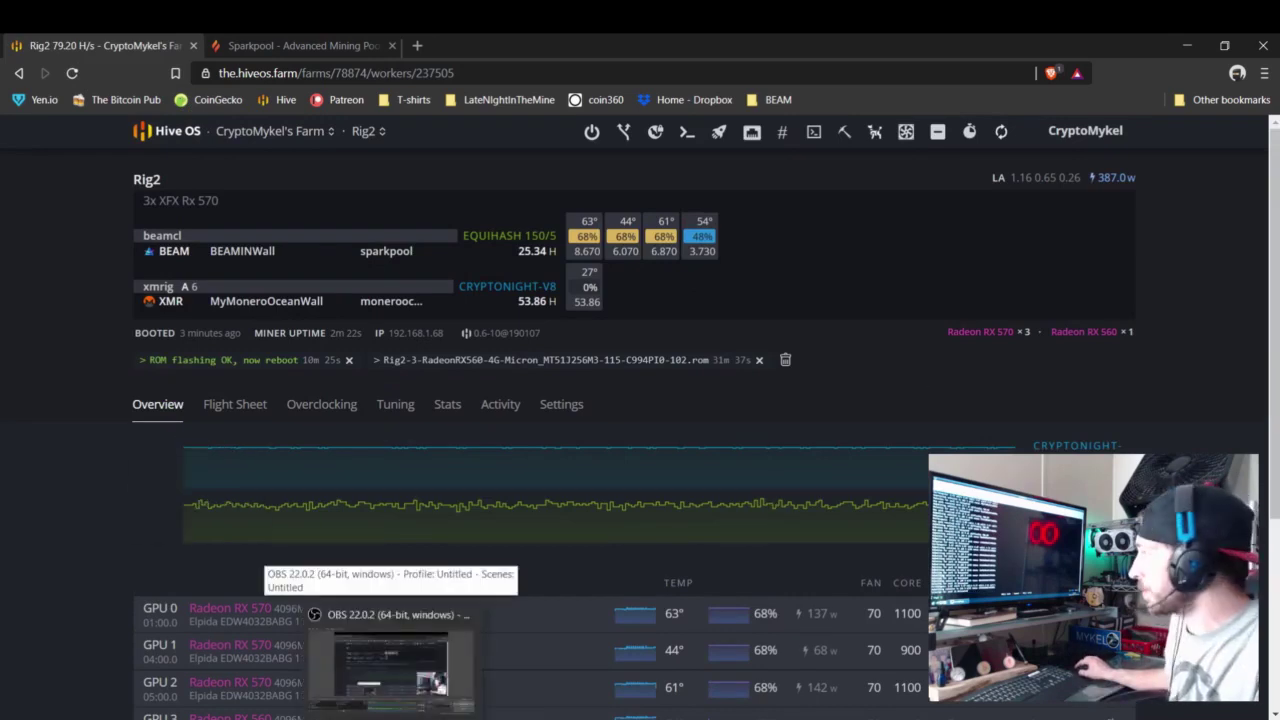
left_click(390, 660)
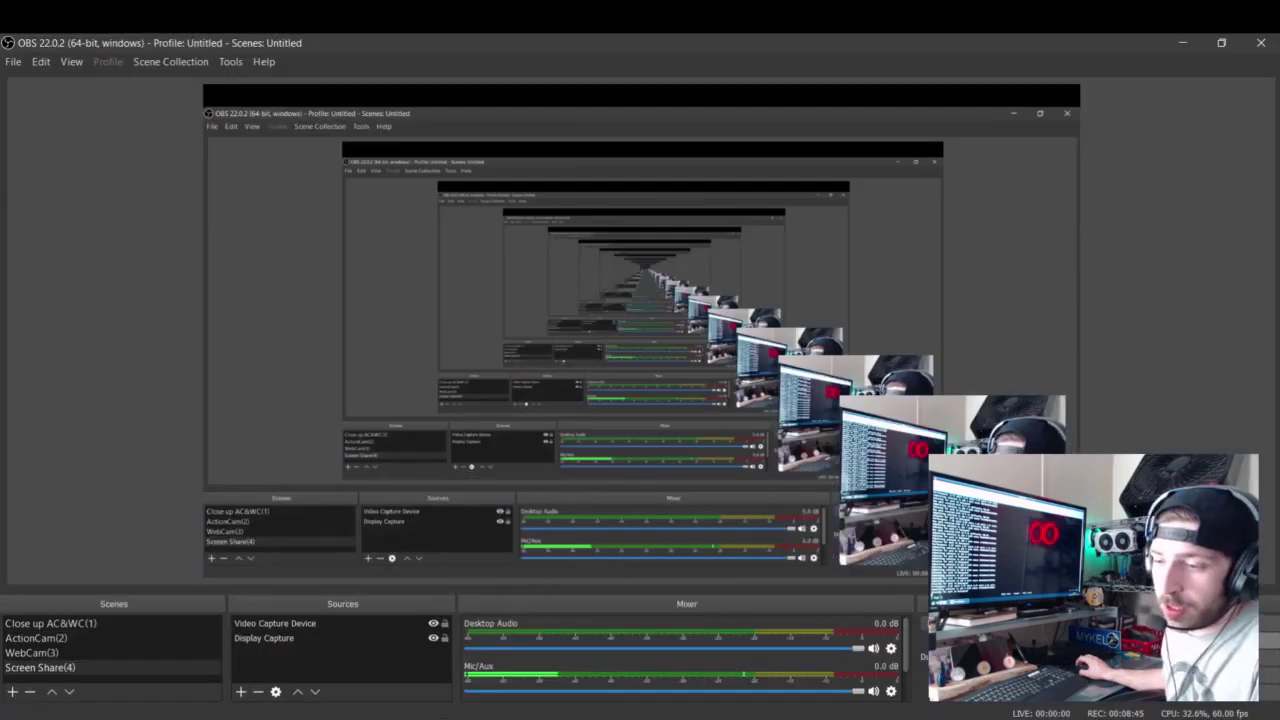